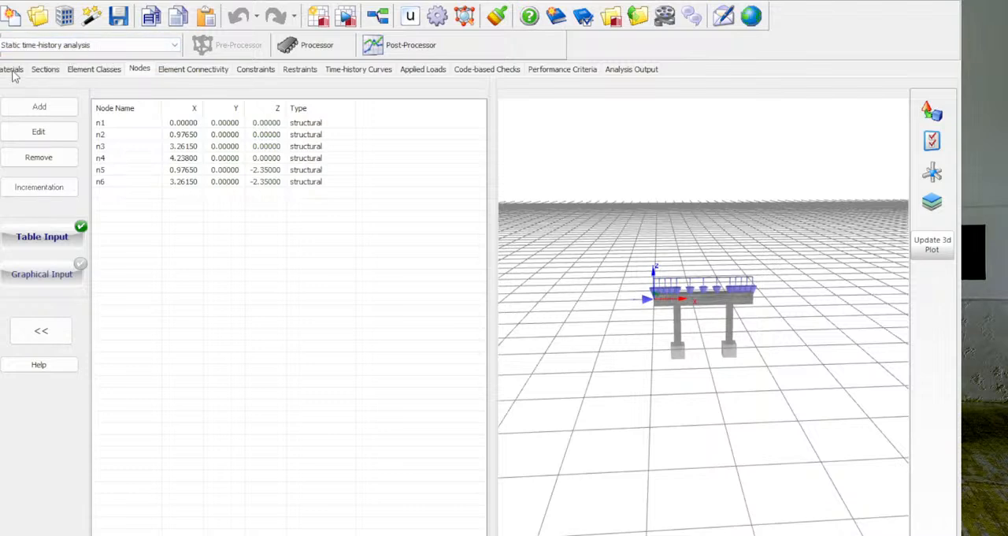
- Examine the Concrete and steel material definitions and the forms for adding general materials and material classes, and open the sections list
{"action": "left_click", "coordinate": [19, 71]}
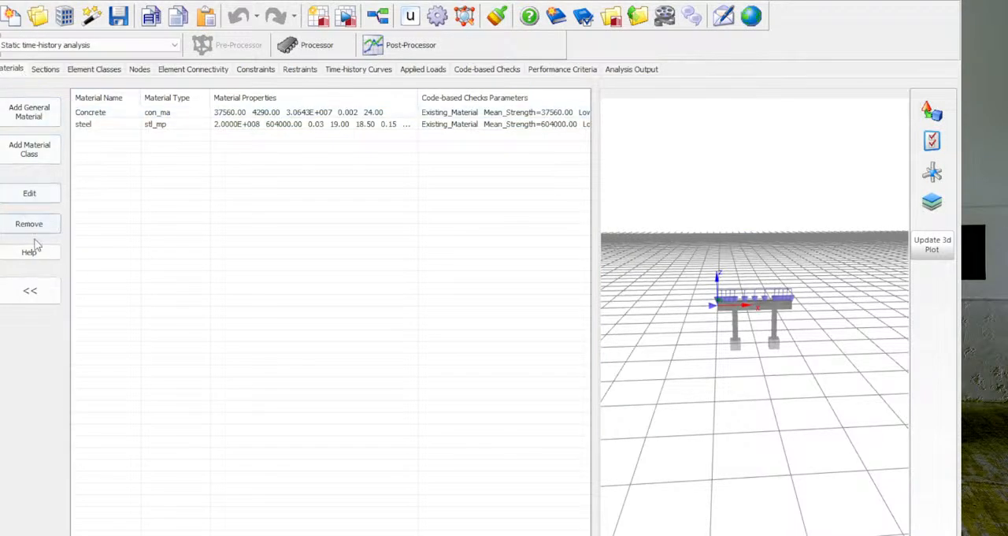
{"action": "left_click", "coordinate": [35, 116]}
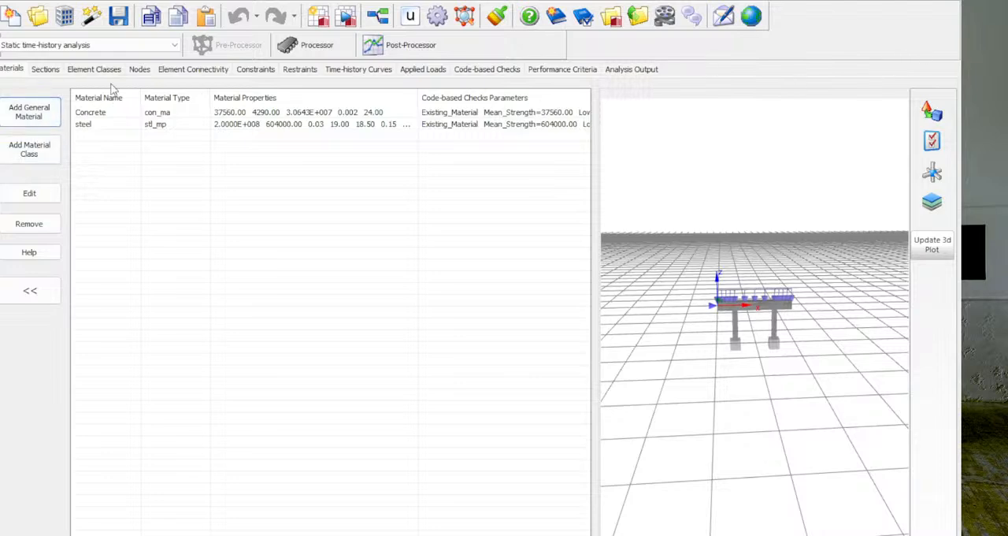
{"action": "left_click", "coordinate": [34, 158]}
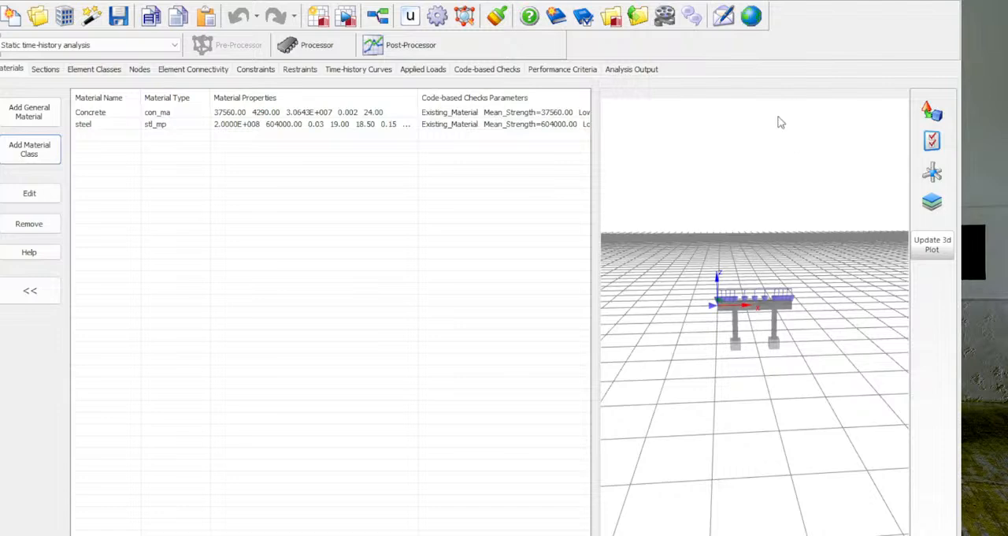
{"action": "left_click", "coordinate": [124, 113]}
{"action": "left_click", "coordinate": [125, 113]}
{"action": "left_click", "coordinate": [570, 113]}
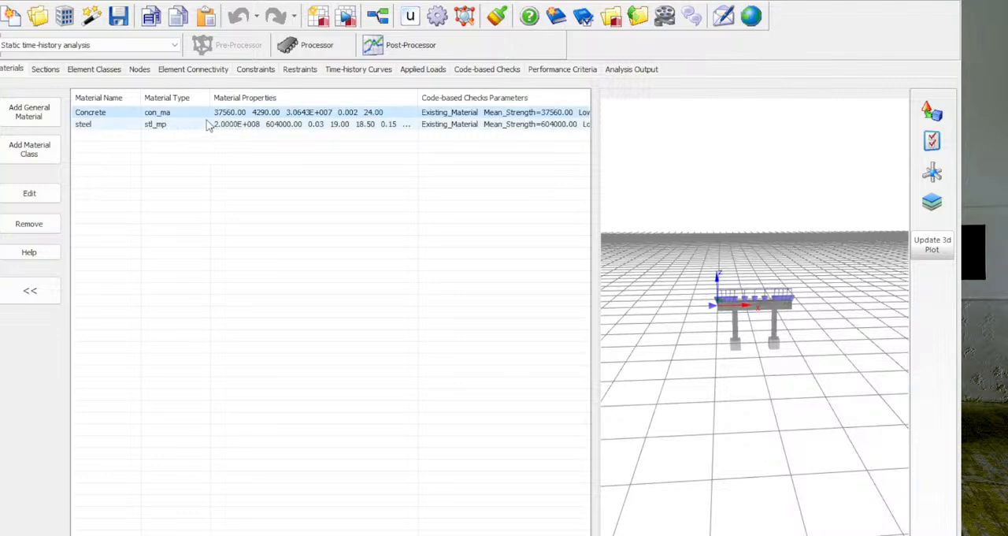
{"action": "left_click", "coordinate": [326, 227]}
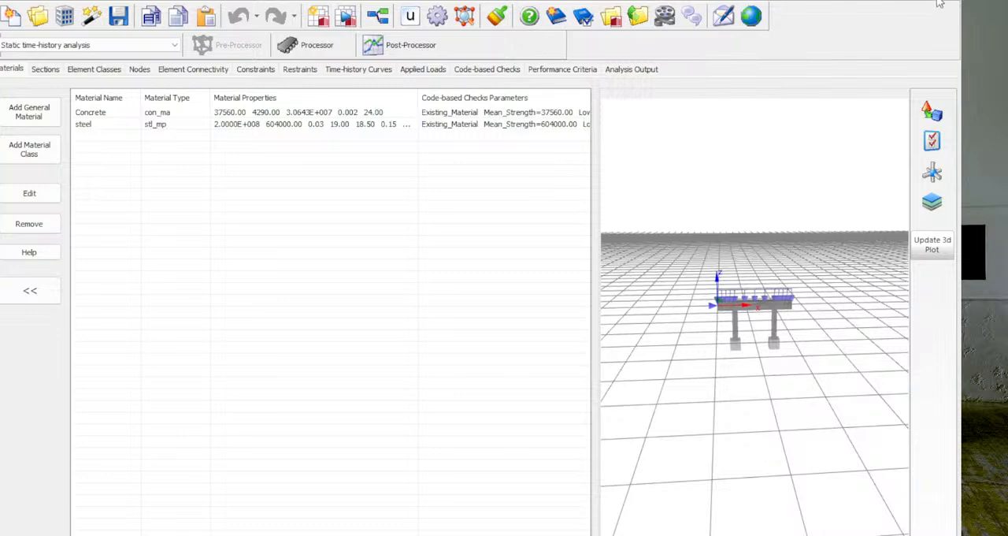
{"action": "left_click", "coordinate": [171, 127]}
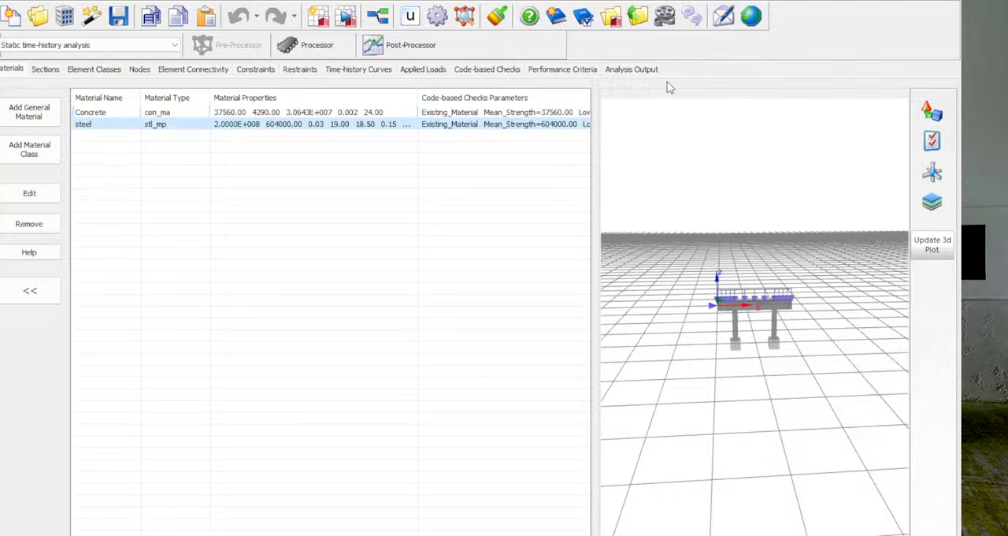
{"action": "left_click", "coordinate": [45, 70]}
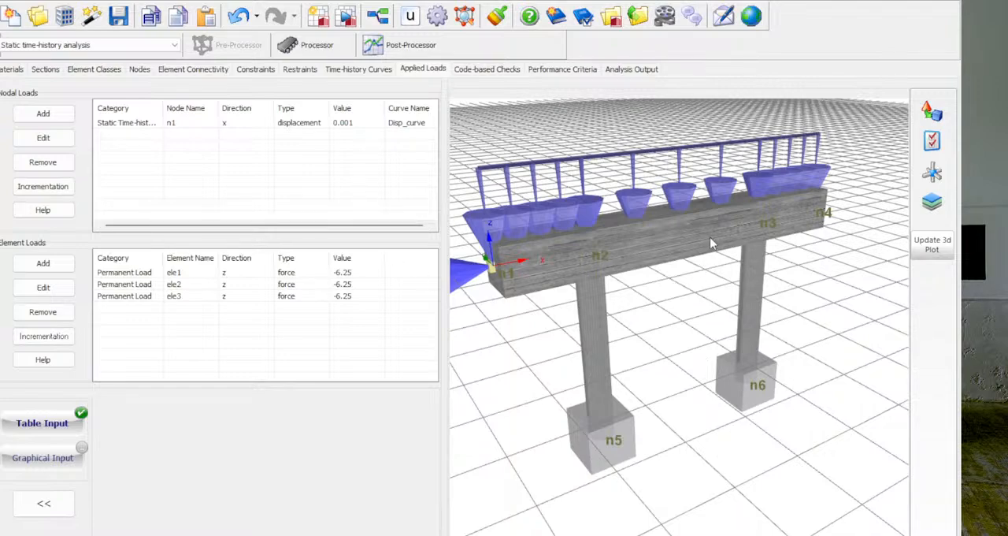
- Examine the applied loads on the 3D bent model, and review the Disp_curve load curve with its time-history stages
{"action": "left_click_drag", "start_coordinate": [710, 237], "coordinate": [700, 243]}
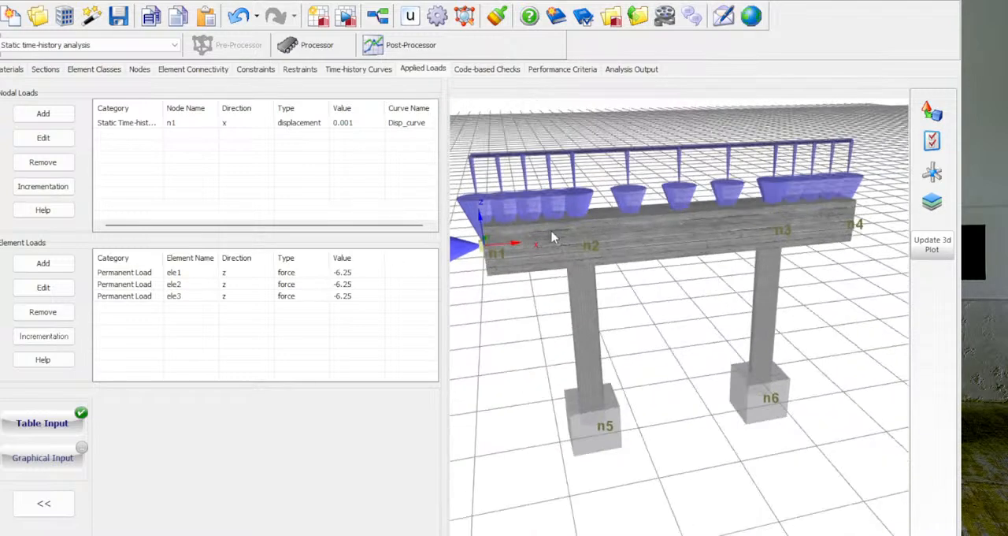
{"action": "mouse_move", "coordinate": [536, 245]}
{"action": "left_mouse_down"}
{"action": "mouse_move", "coordinate": [585, 243]}
{"action": "mouse_move", "coordinate": [532, 248]}
{"action": "mouse_move", "coordinate": [544, 246]}
{"action": "left_mouse_up"}
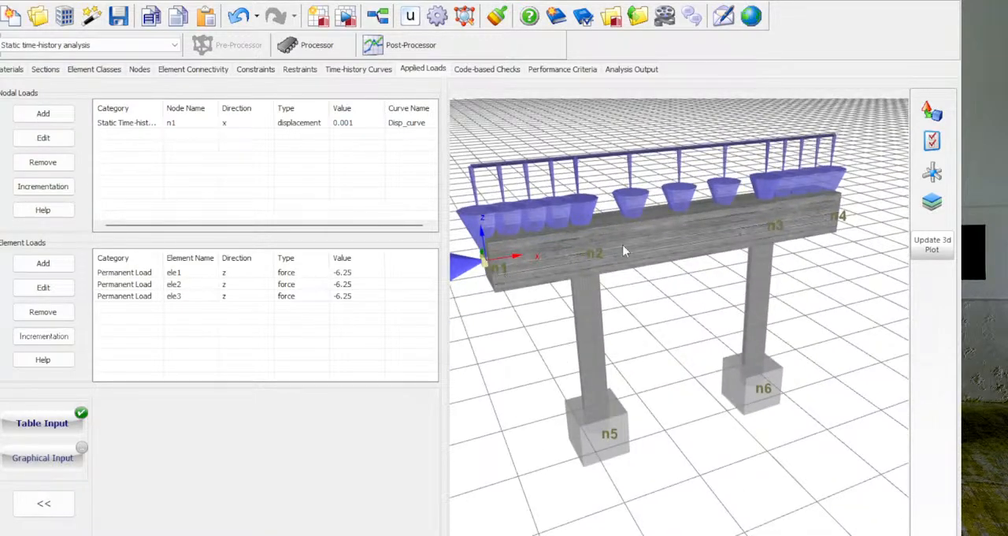
{"action": "mouse_move", "coordinate": [496, 265]}
{"action": "left_mouse_down"}
{"action": "mouse_move", "coordinate": [574, 263]}
{"action": "mouse_move", "coordinate": [498, 274]}
{"action": "left_mouse_up"}
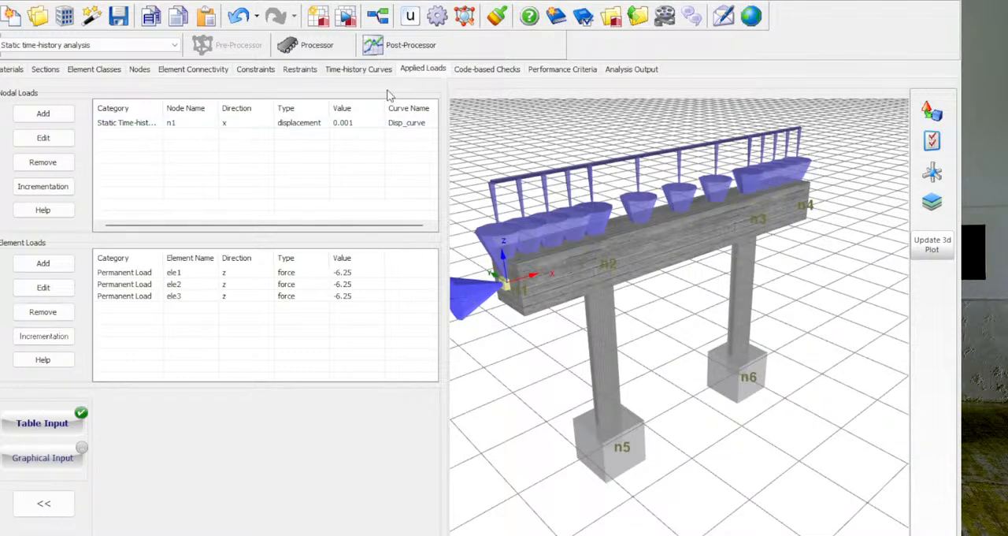
{"action": "left_click", "coordinate": [362, 69]}
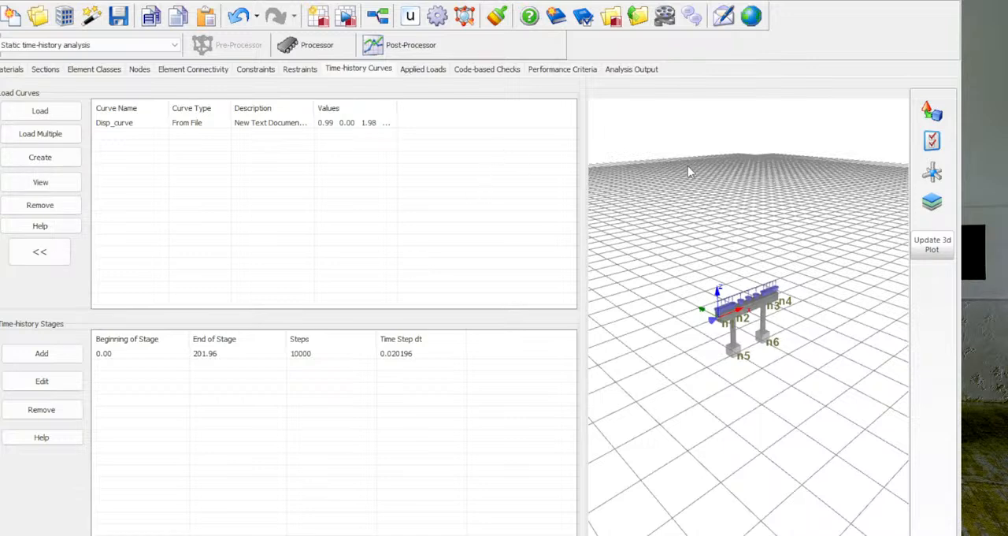
{"action": "left_click", "coordinate": [697, 107]}
{"action": "scroll", "coordinate": [768, 323], "scroll_direction": "up", "scroll_amount": 5}
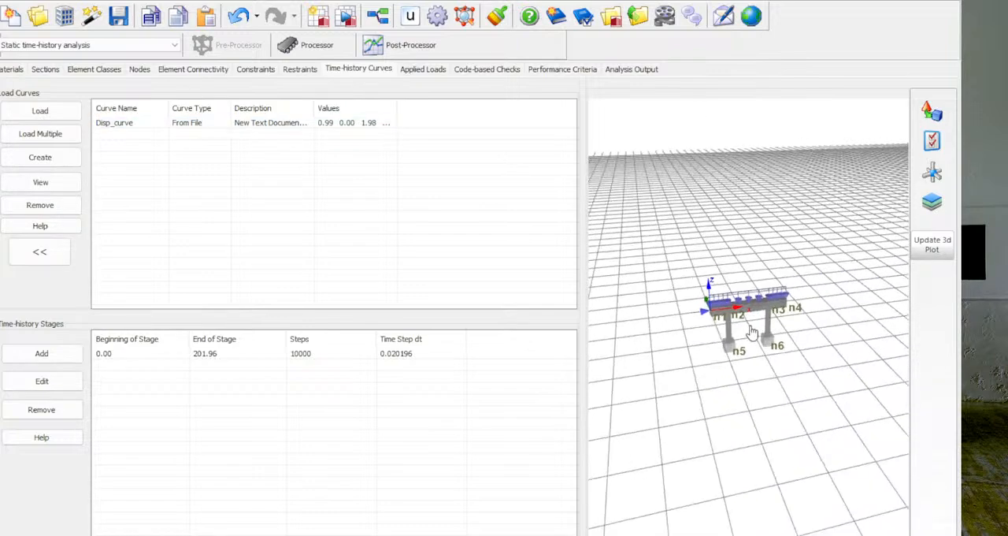
{"action": "scroll", "coordinate": [766, 310], "scroll_direction": "up", "scroll_amount": 1}
{"action": "left_click_drag", "start_coordinate": [756, 312], "coordinate": [756, 304]}
{"action": "scroll", "coordinate": [758, 302], "scroll_direction": "up", "scroll_amount": 2}
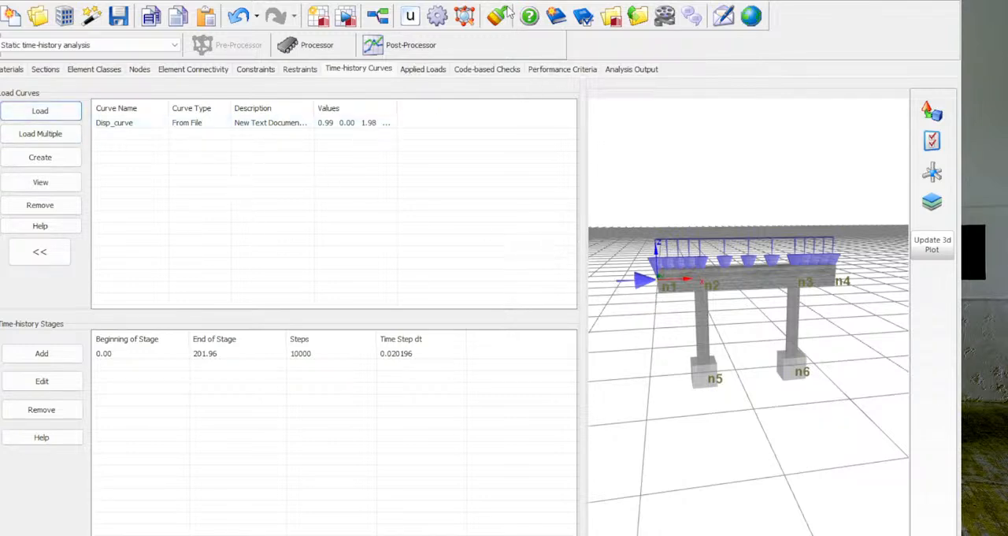
- Inspect the x-direction displacement load at node n1 and the beam's permanent loads from several angles, and open the form for adding nodal loads
{"action": "left_click", "coordinate": [423, 69]}
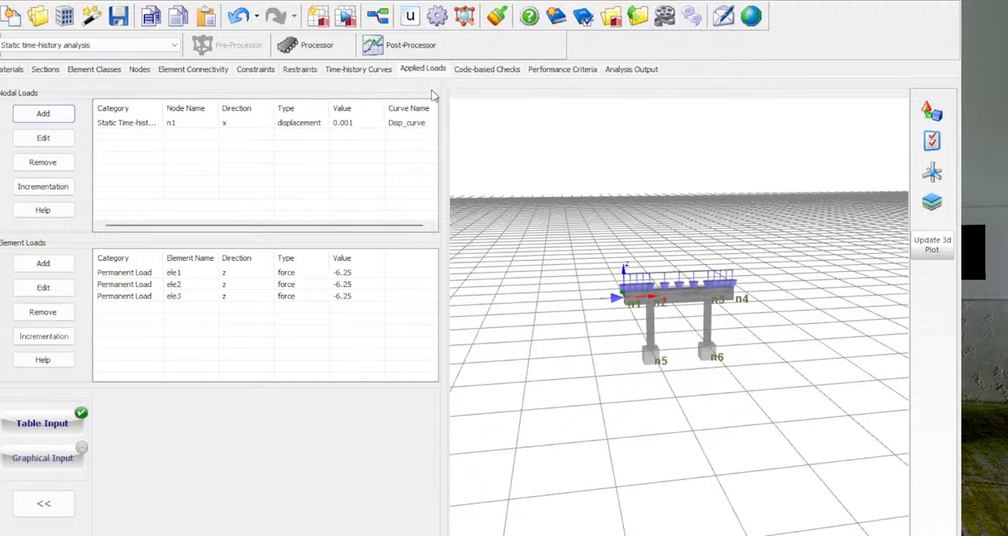
{"action": "mouse_move", "coordinate": [658, 276]}
{"action": "left_mouse_down"}
{"action": "mouse_move", "coordinate": [675, 275]}
{"action": "mouse_move", "coordinate": [645, 266]}
{"action": "left_mouse_up"}
{"action": "scroll", "coordinate": [644, 269], "scroll_direction": "up", "scroll_amount": 5}
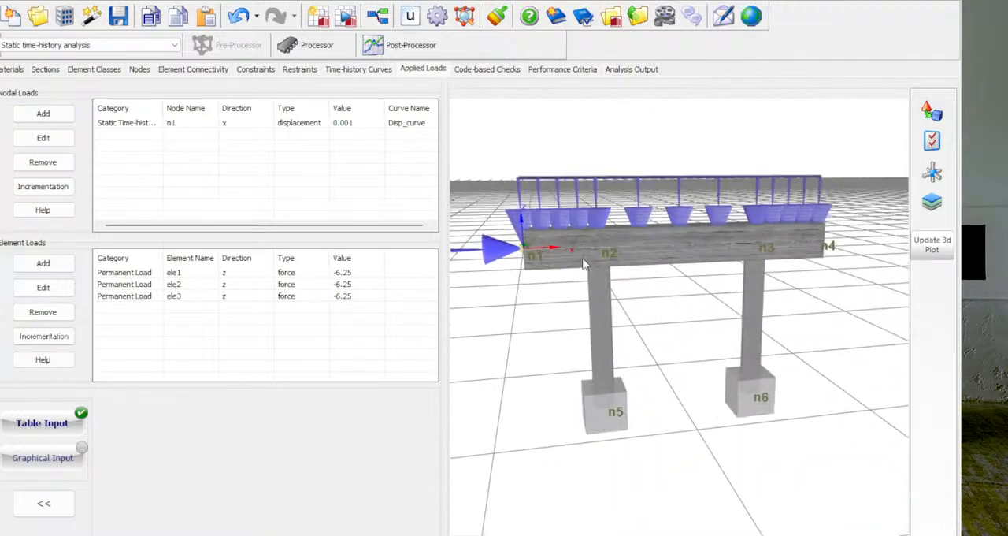
{"action": "scroll", "coordinate": [540, 239], "scroll_direction": "up", "scroll_amount": 1}
{"action": "scroll", "coordinate": [543, 238], "scroll_direction": "up", "scroll_amount": 2}
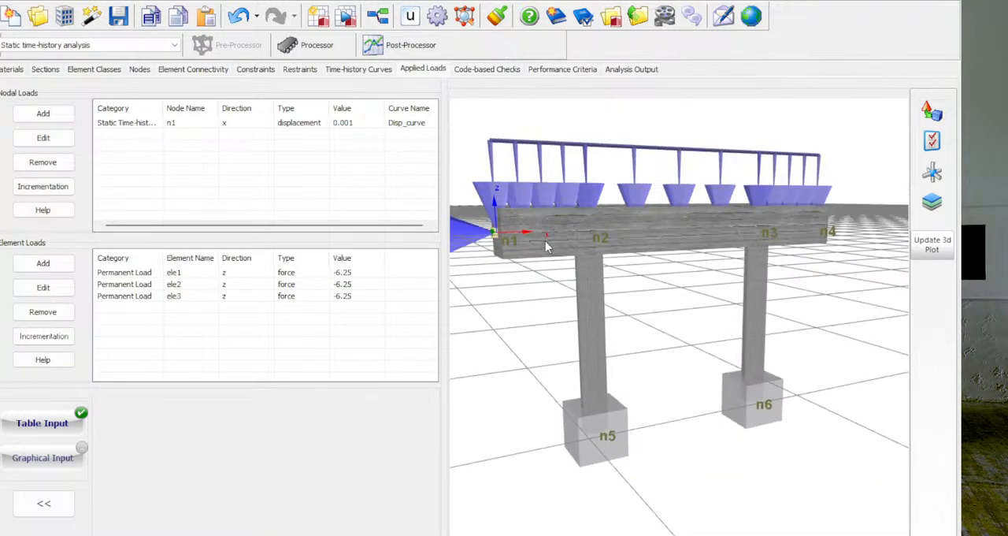
{"action": "scroll", "coordinate": [545, 241], "scroll_direction": "up", "scroll_amount": 1}
{"action": "mouse_move", "coordinate": [545, 241]}
{"action": "left_mouse_down"}
{"action": "mouse_move", "coordinate": [540, 221]}
{"action": "mouse_move", "coordinate": [505, 228]}
{"action": "mouse_move", "coordinate": [542, 234]}
{"action": "left_mouse_up"}
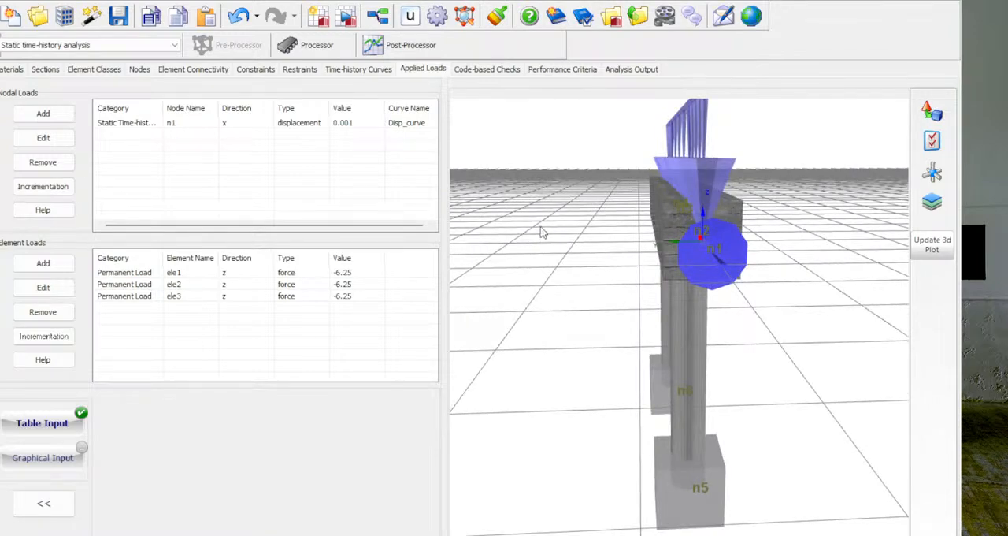
{"action": "left_click_drag", "start_coordinate": [719, 252], "coordinate": [603, 243]}
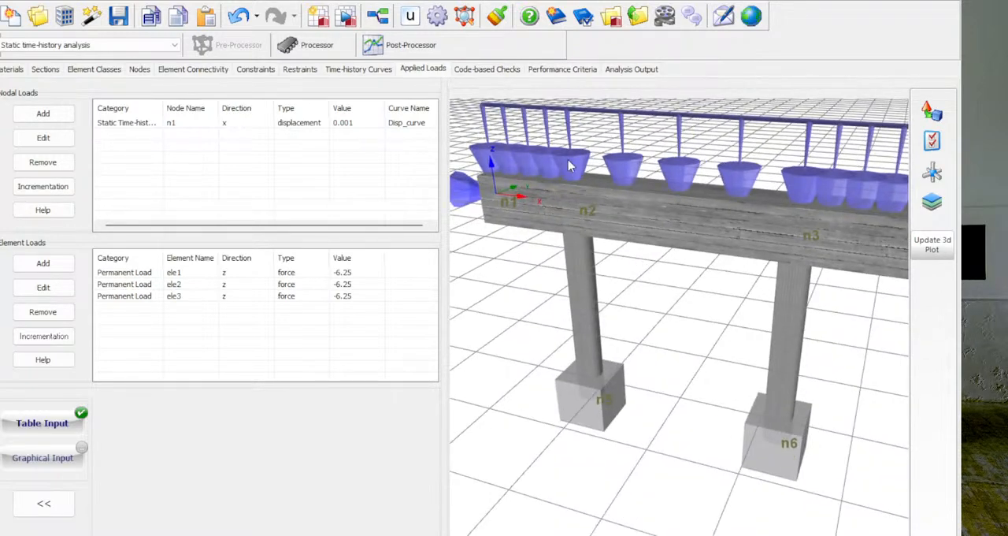
{"action": "left_click_drag", "start_coordinate": [487, 160], "coordinate": [619, 243]}
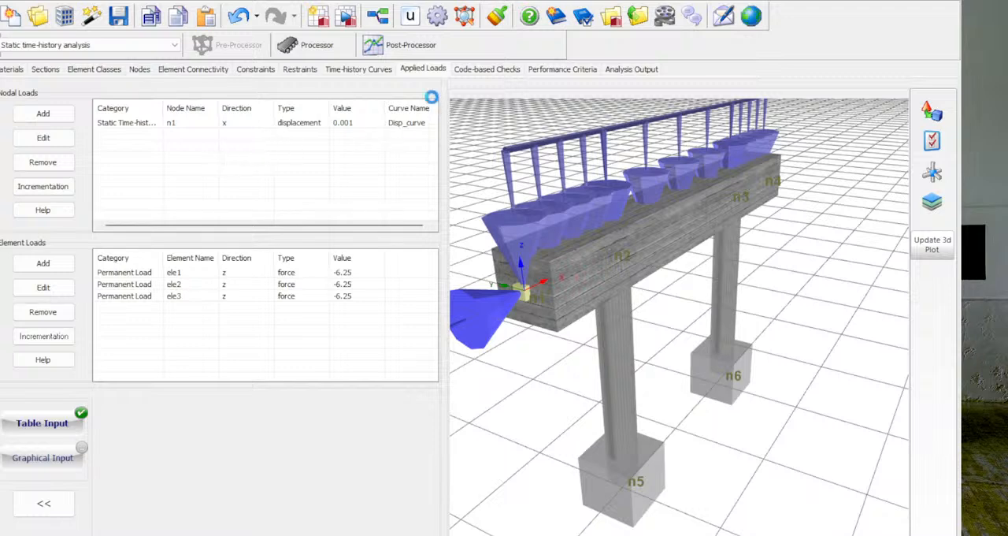
{"action": "left_click", "coordinate": [49, 119]}
- Review the Disp_curve load curve and the time-history stages, shortening the program window from below
{"action": "left_click", "coordinate": [365, 72]}
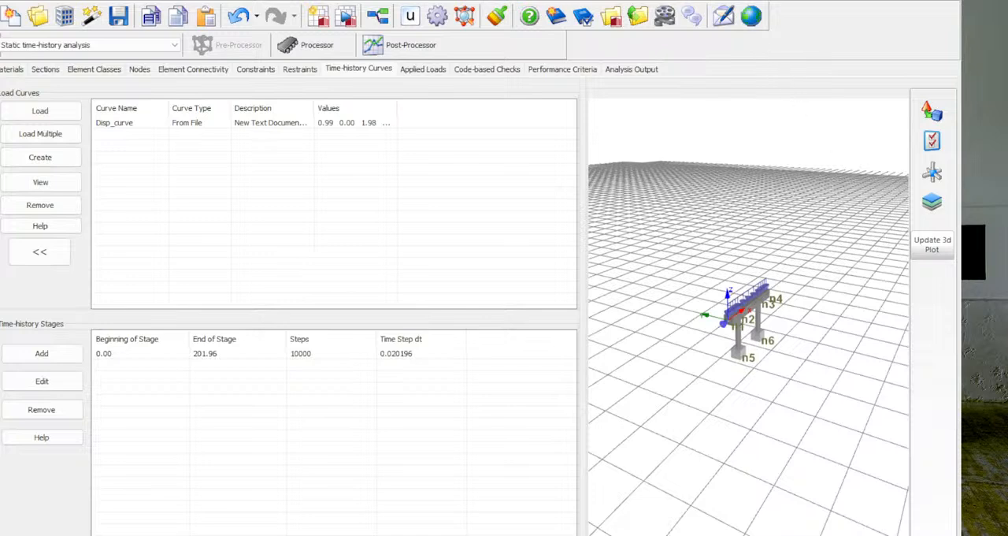
{"action": "left_click", "coordinate": [708, 111]}
{"action": "left_click", "coordinate": [726, 103]}
{"action": "left_click_drag", "start_coordinate": [709, 535], "coordinate": [709, 412]}
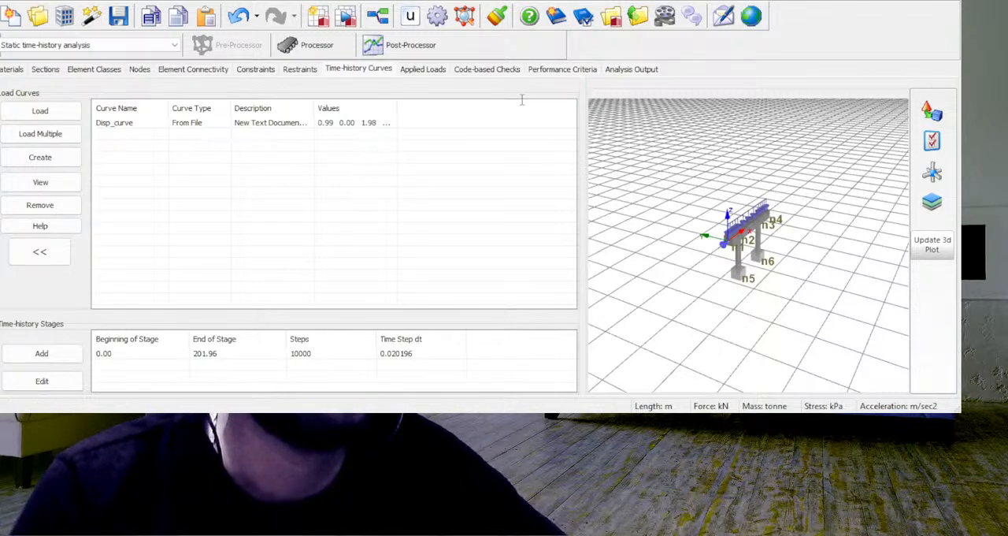
{"action": "left_click", "coordinate": [702, 64]}
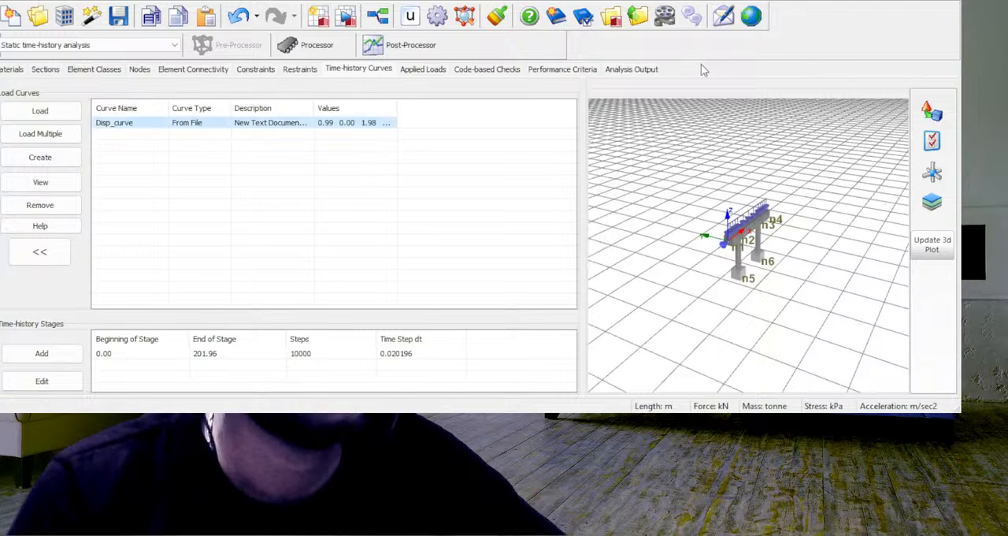
- Examine the displacement load at node n1 and the permanent element loads on ele1, ele2 and ele3 against the 3D model
{"action": "left_click", "coordinate": [415, 71]}
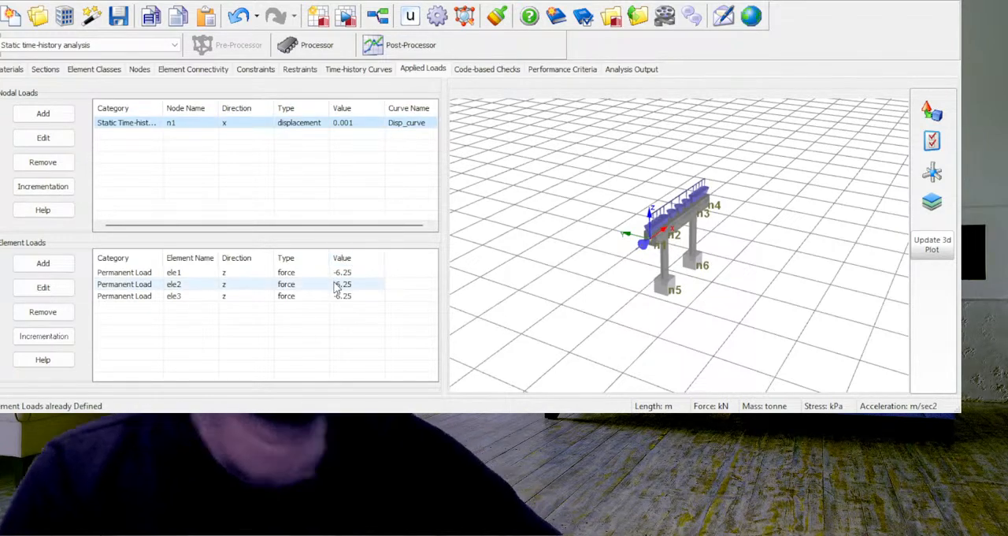
{"action": "left_click_drag", "start_coordinate": [730, 300], "coordinate": [693, 298]}
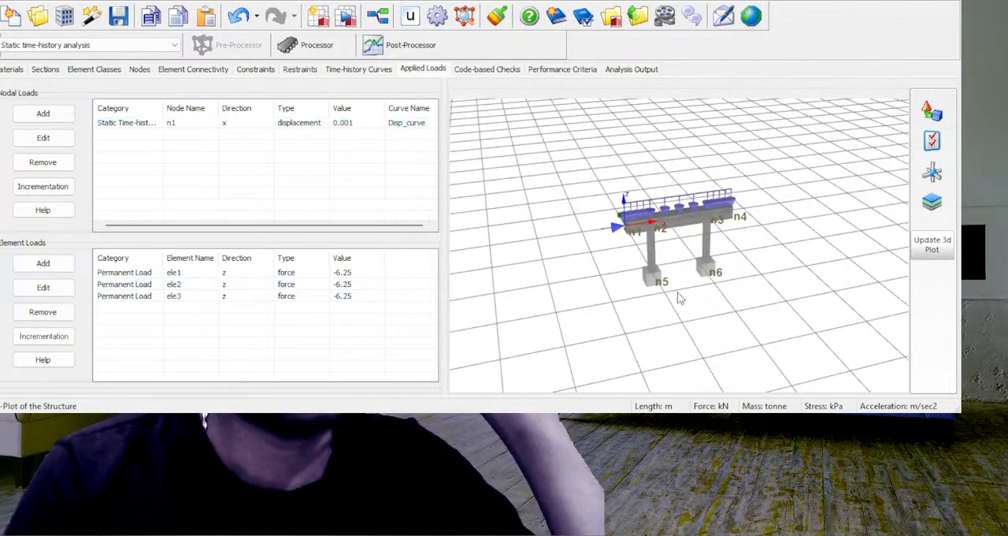
{"action": "scroll", "coordinate": [524, 206], "scroll_direction": "up", "scroll_amount": 5}
{"action": "scroll", "coordinate": [522, 205], "scroll_direction": "up", "scroll_amount": 2}
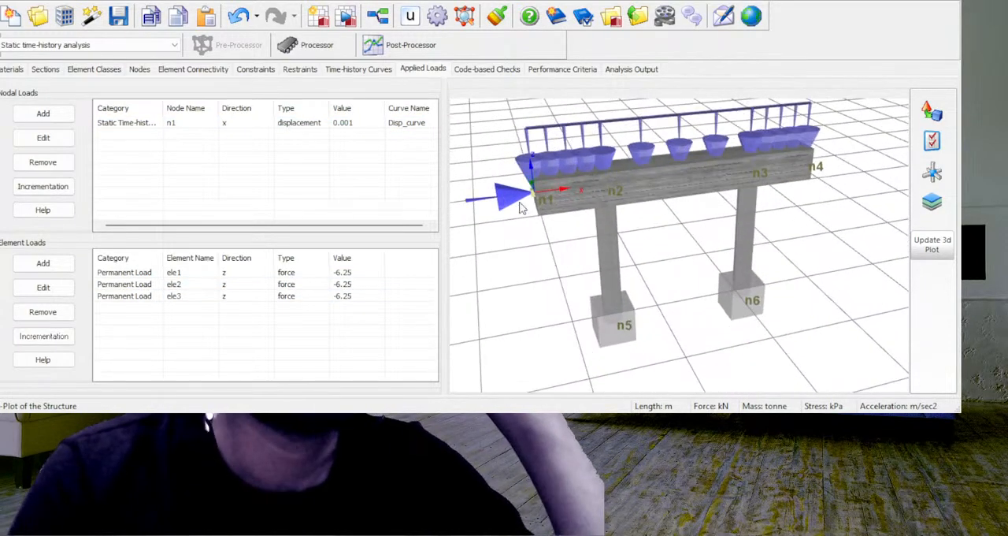
{"action": "left_click_drag", "start_coordinate": [523, 203], "coordinate": [527, 208]}
{"action": "scroll", "coordinate": [666, 193], "scroll_direction": "down", "scroll_amount": 2}
{"action": "scroll", "coordinate": [663, 185], "scroll_direction": "up", "scroll_amount": 1}
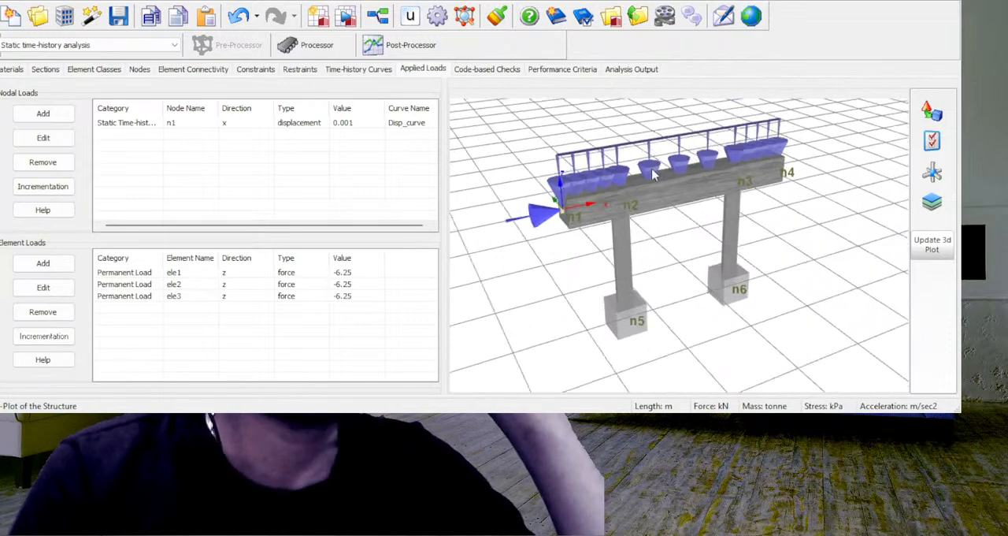
{"action": "left_click_drag", "start_coordinate": [779, 220], "coordinate": [761, 230]}
{"action": "scroll", "coordinate": [624, 150], "scroll_direction": "up", "scroll_amount": 1}
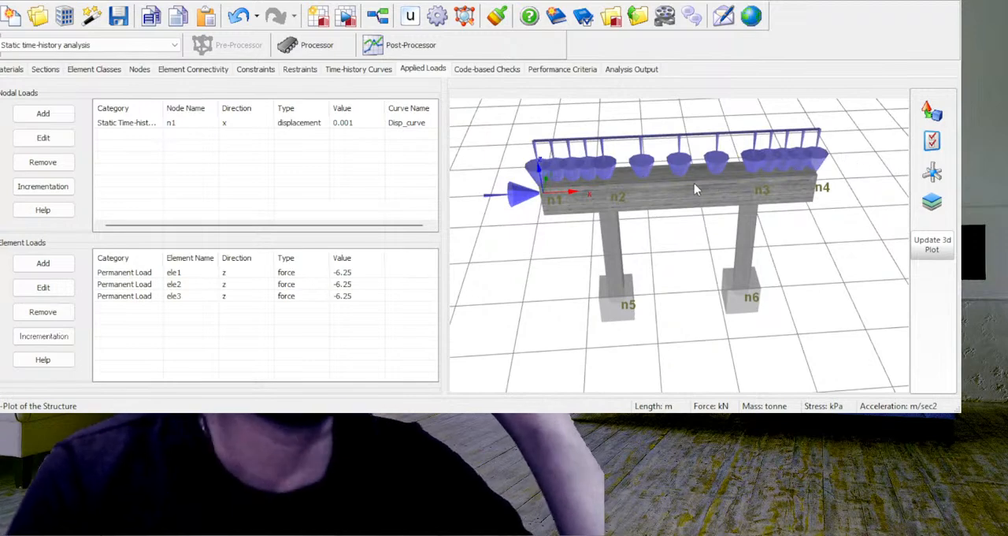
{"action": "left_click_drag", "start_coordinate": [675, 180], "coordinate": [679, 175]}
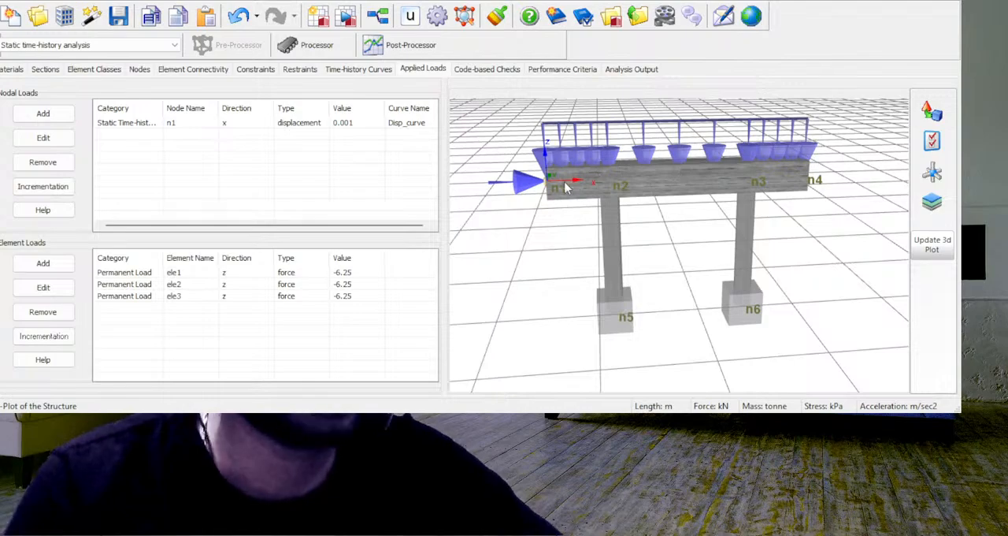
{"action": "mouse_move", "coordinate": [687, 184]}
{"action": "left_mouse_down"}
{"action": "mouse_move", "coordinate": [702, 193]}
{"action": "mouse_move", "coordinate": [830, 193]}
{"action": "mouse_move", "coordinate": [687, 206]}
{"action": "mouse_move", "coordinate": [686, 190]}
{"action": "left_mouse_up"}
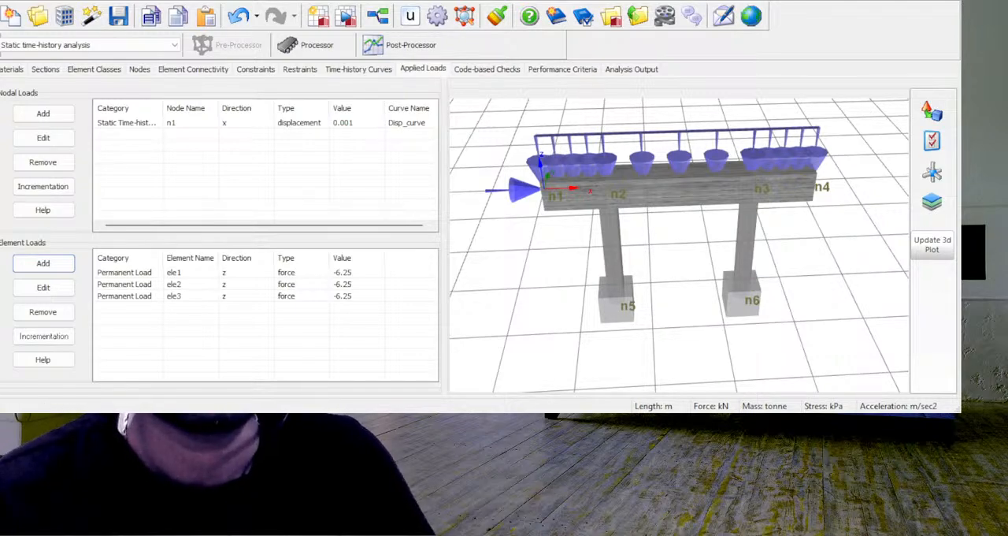
- Run the static time-history analysis, switch it to real-time plotting and turn off detailed analysis information
{"action": "left_click", "coordinate": [908, 1]}
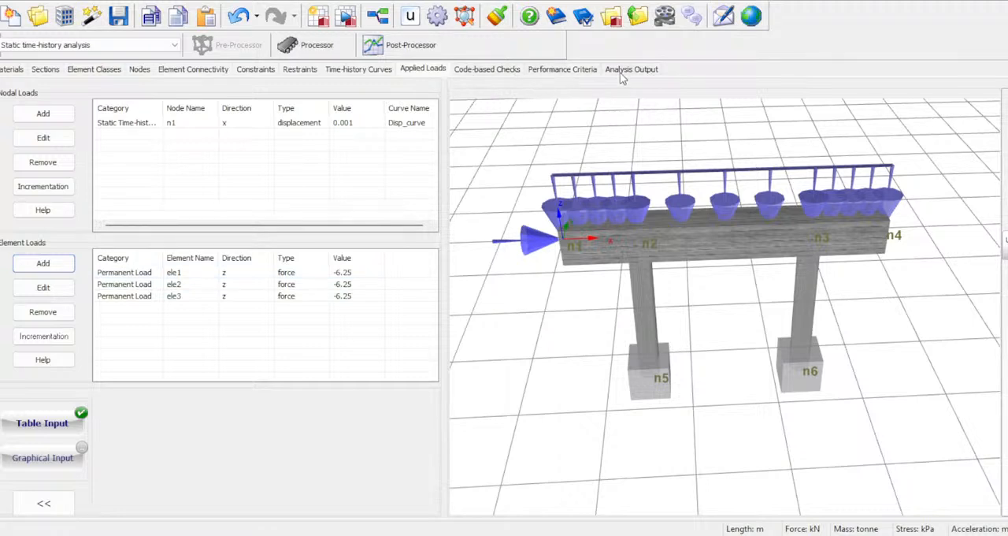
{"action": "left_click", "coordinate": [310, 46]}
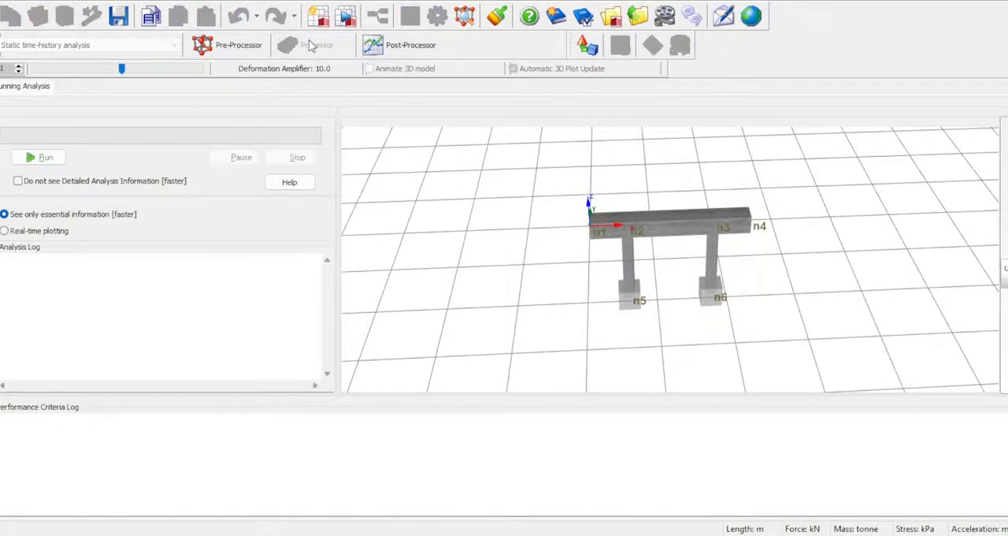
{"action": "left_click", "coordinate": [45, 158]}
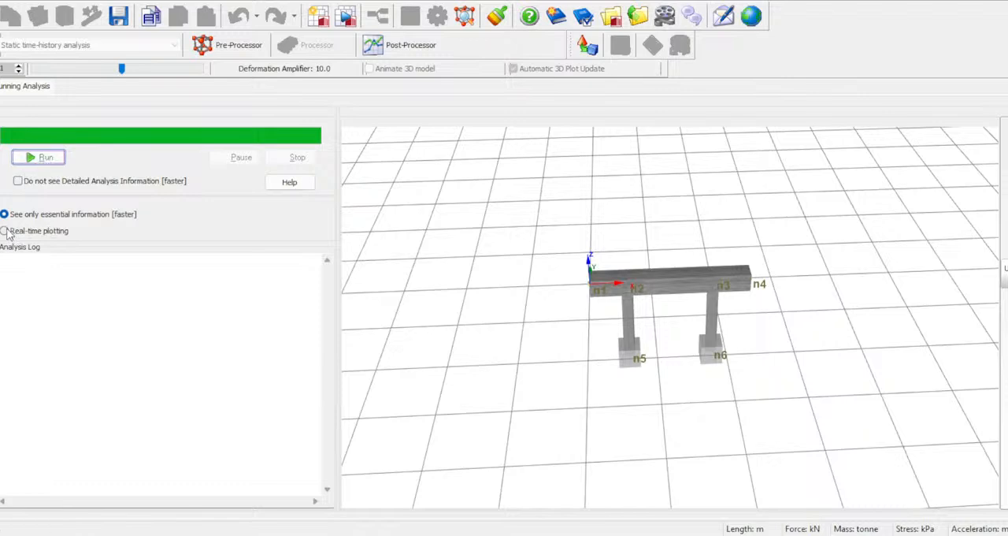
{"action": "left_click", "coordinate": [39, 157]}
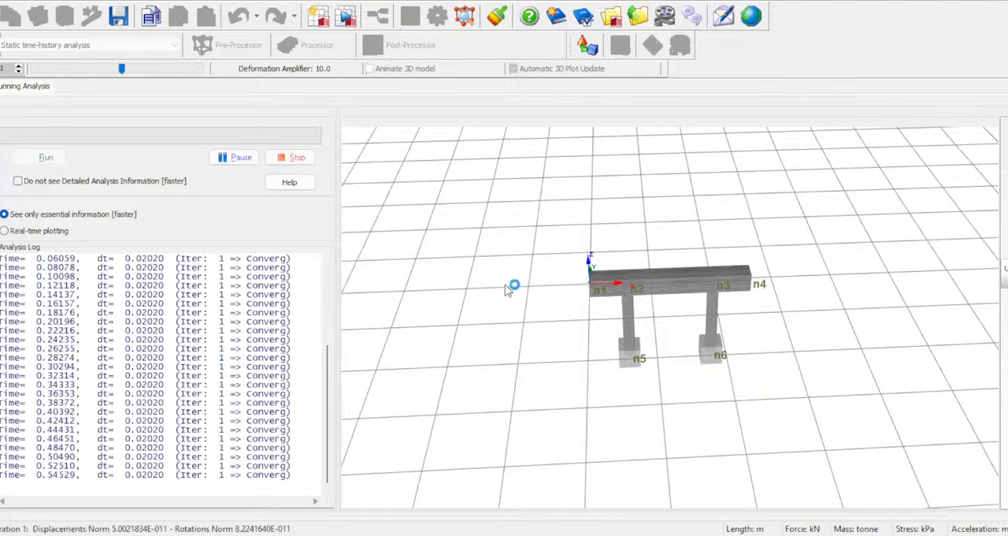
{"action": "left_click", "coordinate": [17, 230]}
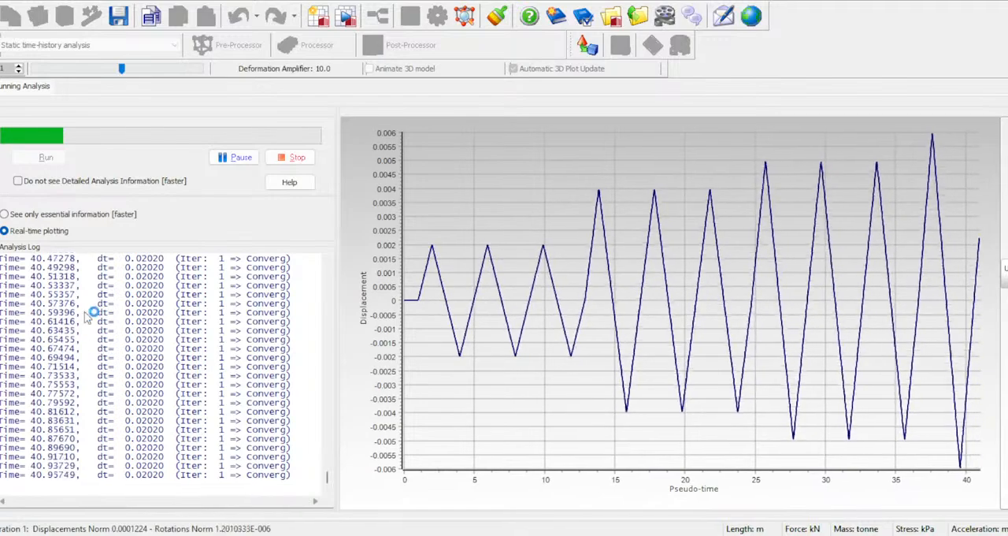
{"action": "left_click", "coordinate": [18, 180]}
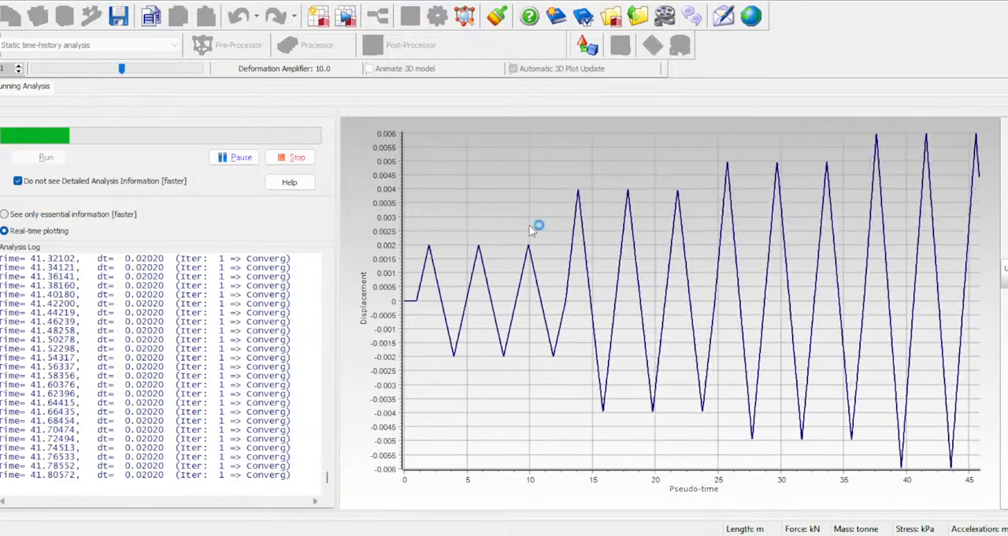
- Check the real-time displacement plot during the run, and leave the analysis showing only essential information
{"action": "left_click", "coordinate": [8, 216]}
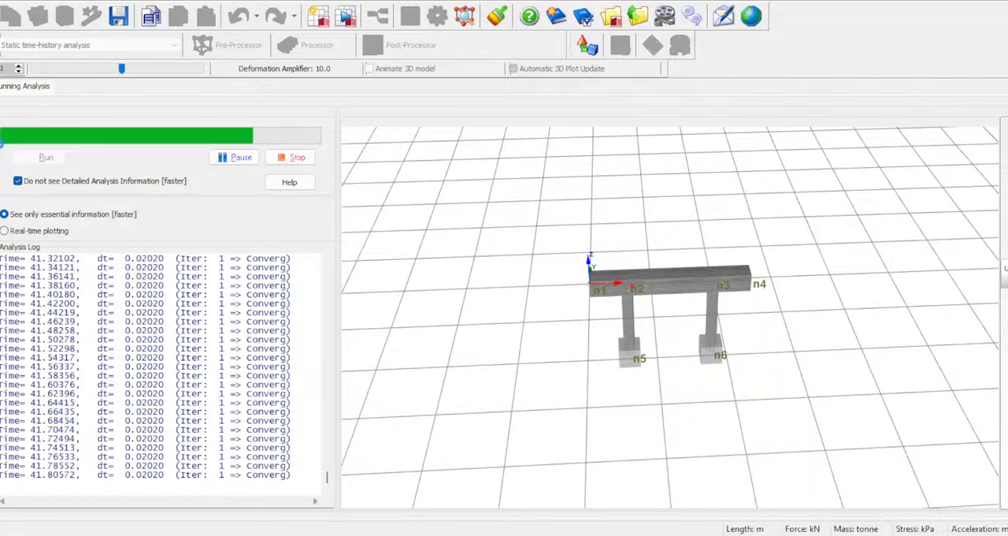
{"action": "left_click", "coordinate": [5, 229]}
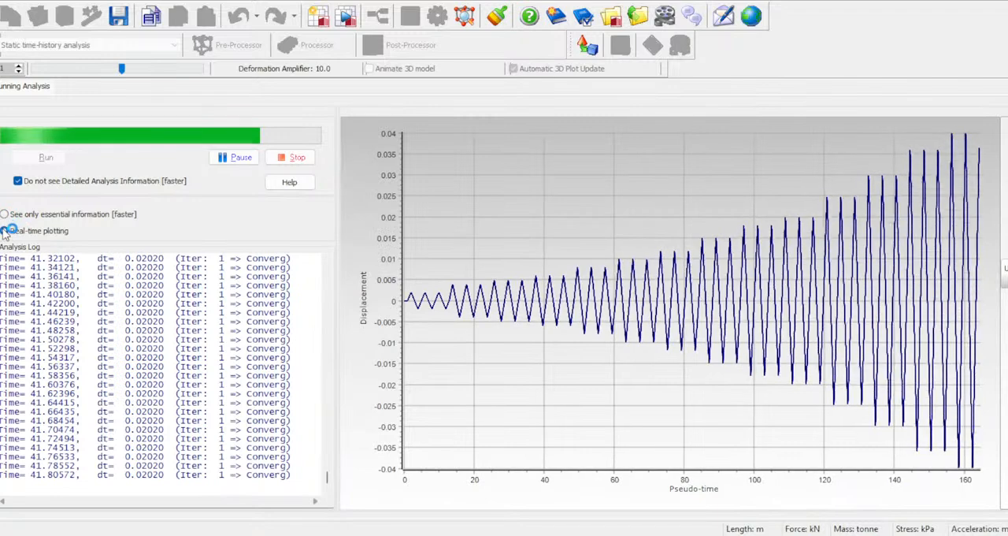
{"action": "left_click", "coordinate": [5, 214]}
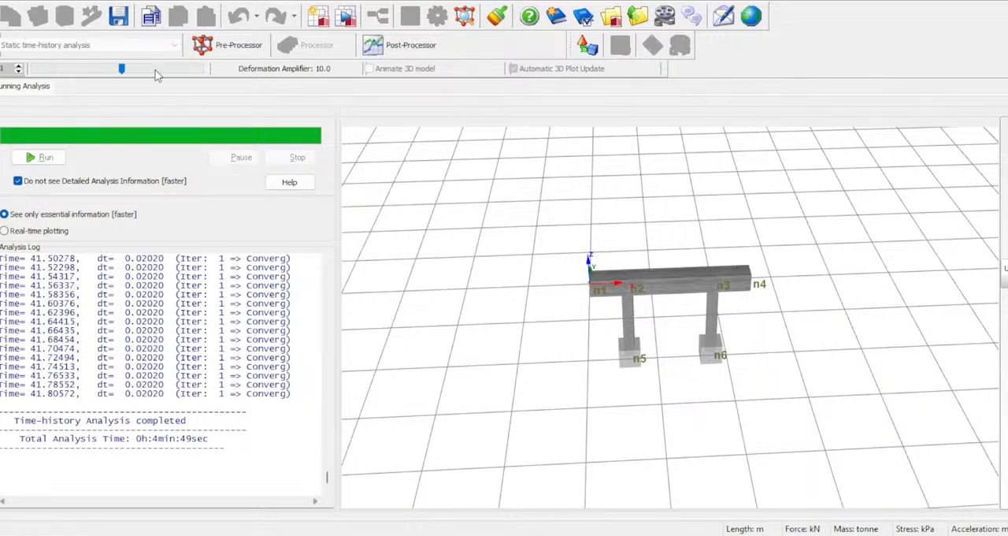
- Open the analysis results and step through the bent's deformed shapes from output time 57.4980 to 61.3554
{"action": "left_click", "coordinate": [407, 48]}
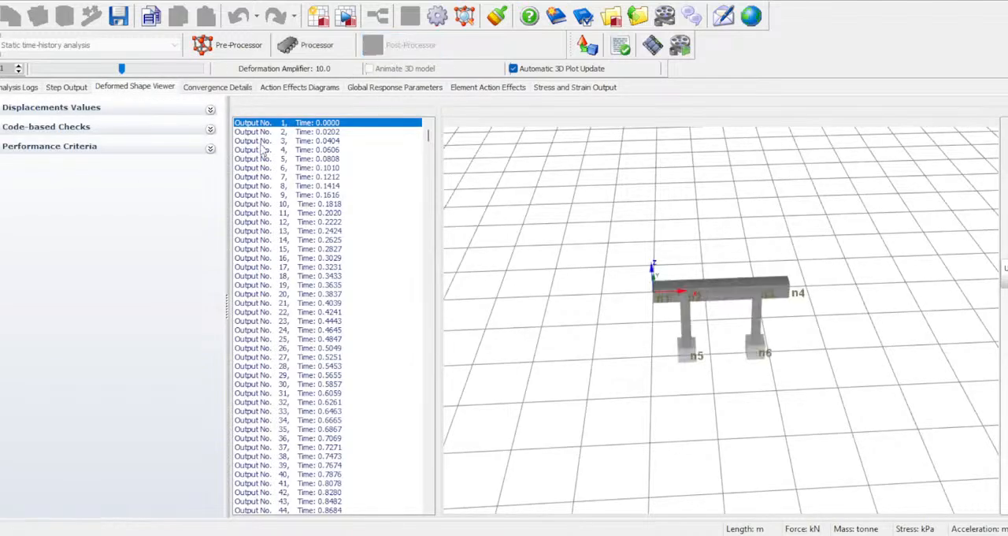
{"action": "left_click_drag", "start_coordinate": [430, 138], "coordinate": [434, 245]}
{"action": "left_click", "coordinate": [296, 241]}
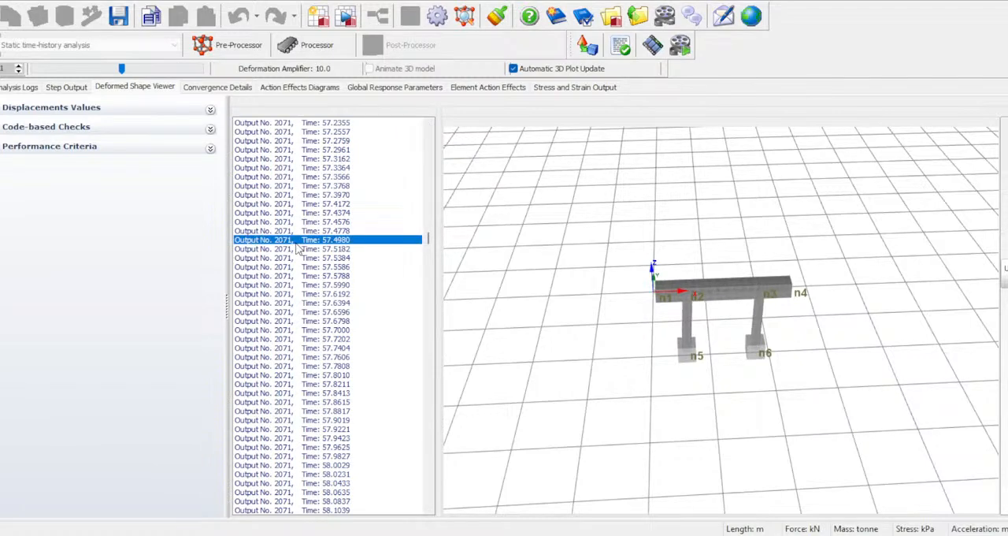
{"action": "key", "text": "Down"}
{"action": "key", "text": "Down"}
{"action": "key", "text": "Down"}
{"action": "key", "text": "Down"}
{"action": "key", "text": "Down"}
{"action": "key", "text": "Down"}
{"action": "key", "text": "Down"}
{"action": "key", "text": "Down"}
{"action": "key", "text": "Down"}
{"action": "key", "text": "Down"}
{"action": "key", "text": "Down"}
{"action": "key", "text": "Down"}
{"action": "key", "text": "Down"}
{"action": "key", "text": "Down"}
{"action": "key", "text": "Down"}
{"action": "key", "text": "Down"}
{"action": "key", "text": "Down"}
{"action": "key", "text": "Down"}
{"action": "key", "text": "Down"}
{"action": "key", "text": "Down"}
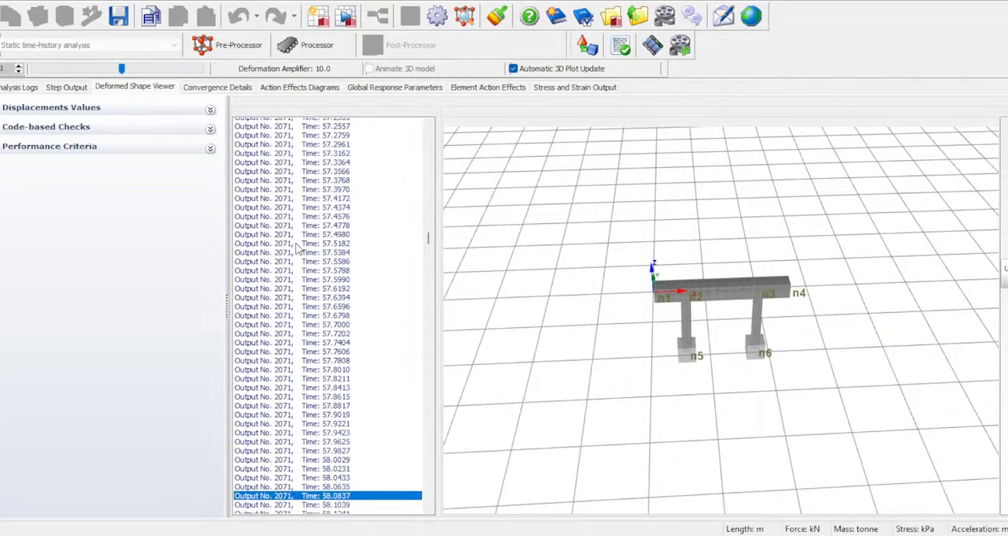
{"action": "key", "text": "Down"}
{"action": "key", "text": "Down"}
{"action": "key", "text": "Down"}
{"action": "key", "text": "Down"}
{"action": "key", "text": "Down"}
{"action": "key", "text": "Down"}
{"action": "key", "text": "Down"}
{"action": "key", "text": "Down"}
{"action": "key", "text": "Down"}
{"action": "key", "text": "Down"}
{"action": "key", "text": "Down"}
{"action": "key", "text": "Down"}
{"action": "key", "text": "Down"}
{"action": "key", "text": "Down"}
{"action": "key", "text": "Down"}
{"action": "key", "text": "Down"}
{"action": "key", "text": "Down"}
{"action": "key", "text": "Down"}
{"action": "key", "text": "Down"}
{"action": "key", "text": "Down"}
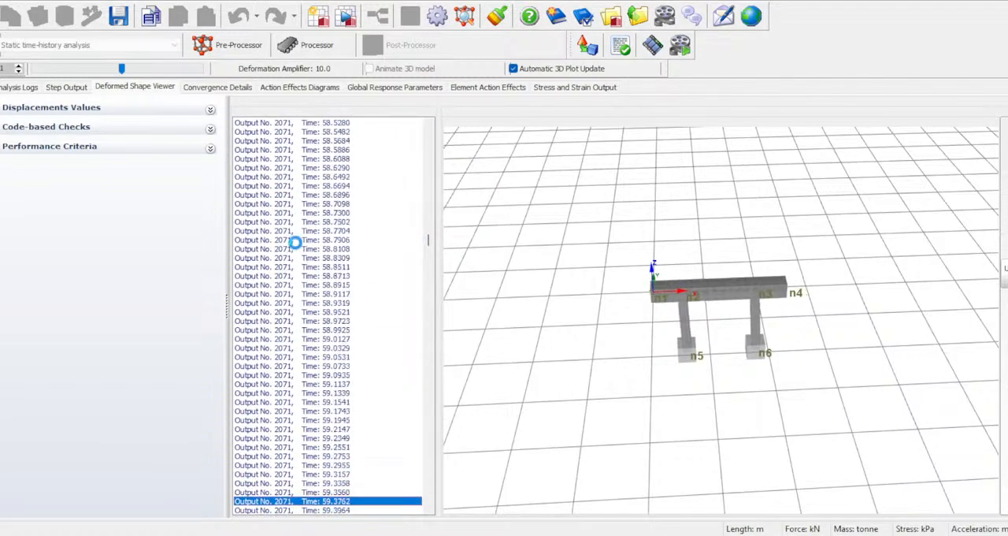
{"action": "key", "text": "Down"}
{"action": "key", "text": "Down"}
{"action": "key", "text": "Down"}
{"action": "key", "text": "Down"}
{"action": "key", "text": "Down"}
{"action": "key", "text": "Down"}
{"action": "key", "text": "Down"}
{"action": "key", "text": "Down"}
{"action": "key", "text": "Down"}
{"action": "key", "text": "Down"}
{"action": "key", "text": "Down"}
{"action": "key", "text": "Down"}
{"action": "key", "text": "Down"}
{"action": "key", "text": "Down"}
{"action": "key", "text": "Down"}
{"action": "key", "text": "Down"}
{"action": "key", "text": "Down"}
{"action": "key", "text": "Down"}
{"action": "key", "text": "Down"}
{"action": "key", "text": "Down"}
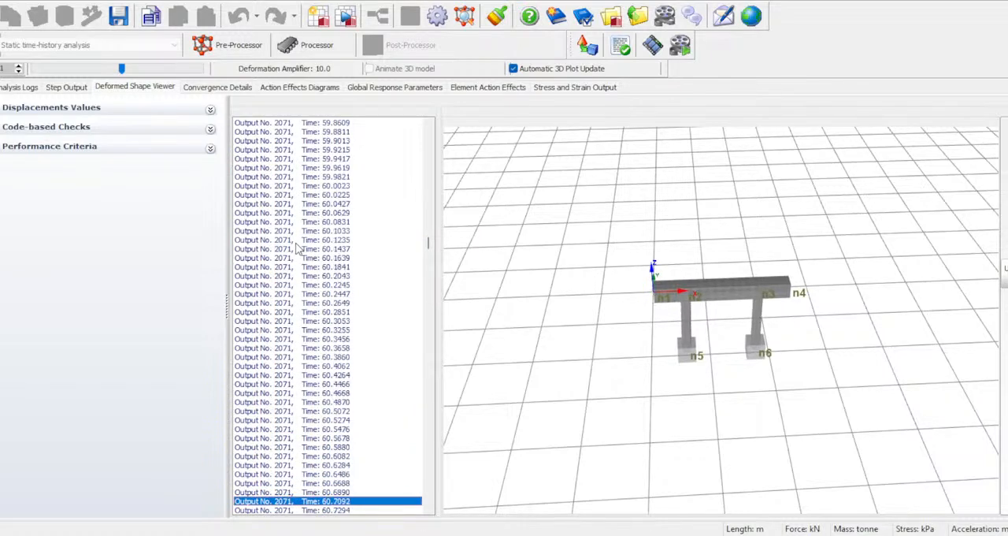
{"action": "key", "text": "Down"}
{"action": "key", "text": "Down"}
{"action": "key", "text": "Down"}
{"action": "key", "text": "Down"}
{"action": "key", "text": "Down"}
{"action": "key", "text": "Down"}
{"action": "key", "text": "Down"}
{"action": "key", "text": "Down"}
{"action": "key", "text": "Down"}
{"action": "key", "text": "Down"}
{"action": "key", "text": "Down"}
{"action": "key", "text": "Down"}
{"action": "key", "text": "Down"}
{"action": "key", "text": "Down"}
{"action": "key", "text": "Down"}
{"action": "key", "text": "Down"}
{"action": "key", "text": "Down"}
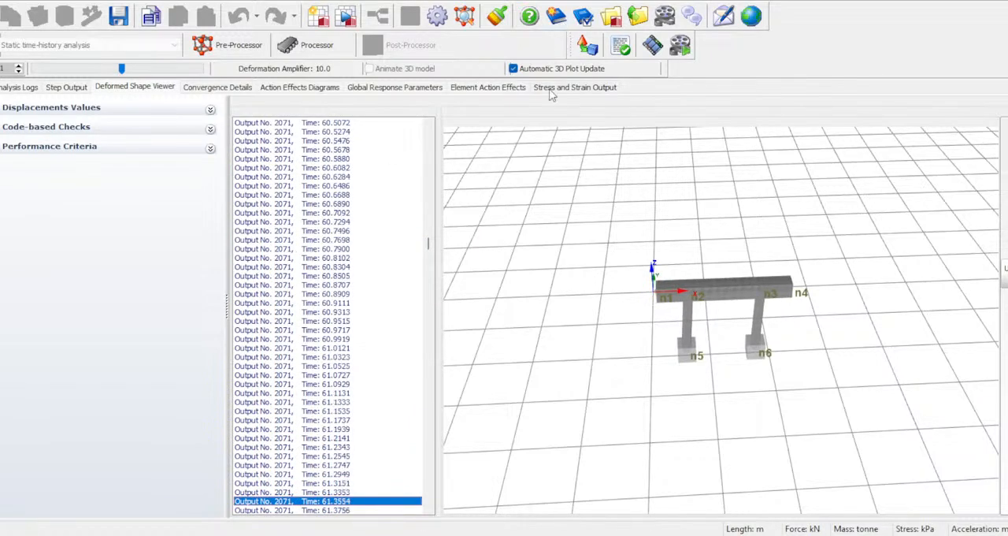
- Go to the final outputs and step the deformed shape forward from time 201.2127 to 201.8388
{"action": "left_click_drag", "start_coordinate": [429, 246], "coordinate": [452, 518]}
{"action": "left_click", "coordinate": [311, 169]}
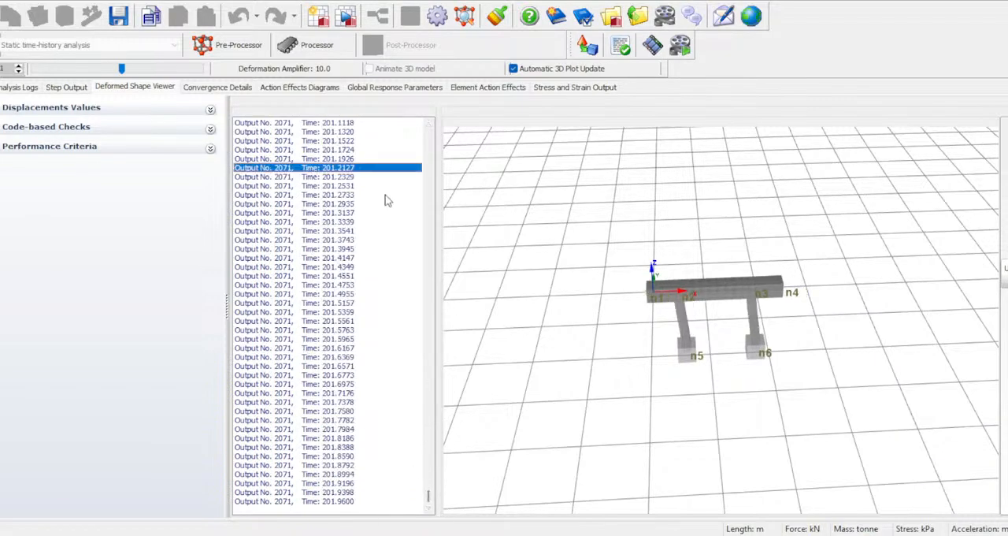
{"action": "key", "text": "Down"}
{"action": "key", "text": "Down"}
{"action": "key", "text": "Down"}
{"action": "key", "text": "Down"}
{"action": "key", "text": "Down"}
{"action": "key", "text": "Down"}
{"action": "key", "text": "Down"}
{"action": "key", "text": "Down"}
{"action": "key", "text": "Down"}
{"action": "key", "text": "Down"}
{"action": "key", "text": "Down"}
{"action": "key", "text": "Down"}
{"action": "key", "text": "Down"}
{"action": "key", "text": "Down"}
{"action": "key", "text": "Down"}
{"action": "key", "text": "Down"}
{"action": "key", "text": "Down"}
{"action": "key", "text": "Down"}
{"action": "key", "text": "Down"}
{"action": "key", "text": "Down"}
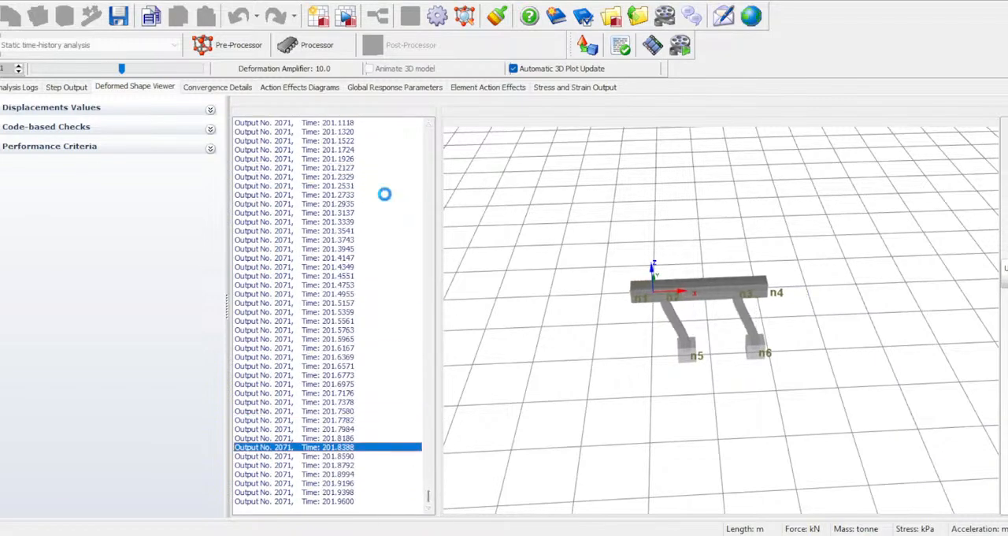
- Step the deformed shape backward through the outputs to time 192.6496
{"action": "key", "text": "Up"}
{"action": "key", "text": "Up"}
{"action": "key", "text": "Up"}
{"action": "key", "text": "Up"}
{"action": "key", "text": "Up"}
{"action": "key", "text": "Up"}
{"action": "key", "text": "Up"}
{"action": "key", "text": "Up"}
{"action": "key", "text": "Up"}
{"action": "key", "text": "Up"}
{"action": "key", "text": "Up"}
{"action": "key", "text": "Up"}
{"action": "key", "text": "Up"}
{"action": "key", "text": "Up"}
{"action": "key", "text": "Up"}
{"action": "key", "text": "Up"}
{"action": "key", "text": "Up"}
{"action": "key", "text": "Up"}
{"action": "key", "text": "Up"}
{"action": "key", "text": "Up"}
{"action": "key", "text": "Up"}
{"action": "key", "text": "Up"}
{"action": "key", "text": "Up"}
{"action": "key", "text": "Up"}
{"action": "key", "text": "Up"}
{"action": "key", "text": "Up"}
{"action": "key", "text": "Up"}
{"action": "key", "text": "Up"}
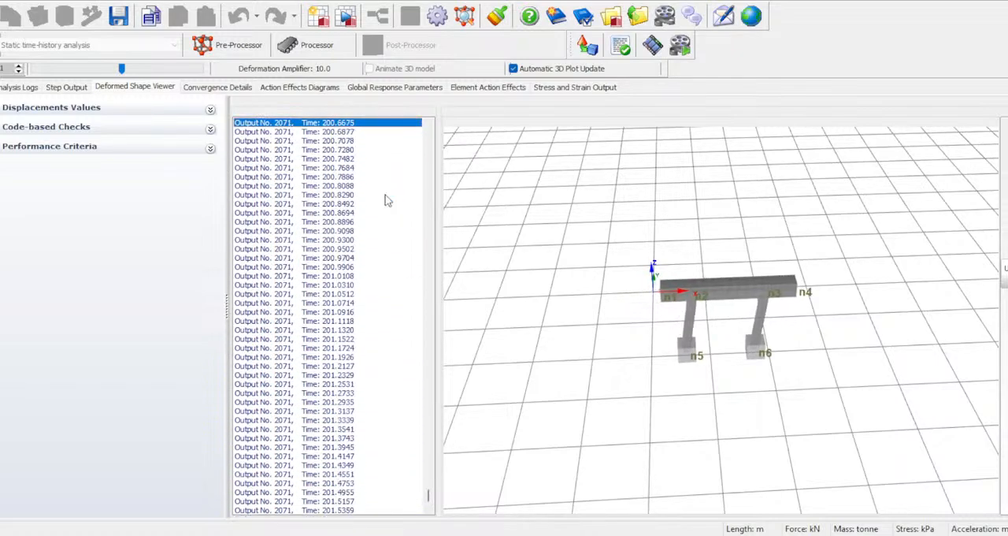
{"action": "key", "text": "Up"}
{"action": "key", "text": "Up"}
{"action": "key", "text": "Up"}
{"action": "key", "text": "Up"}
{"action": "key", "text": "Up"}
{"action": "key", "text": "Up"}
{"action": "key", "text": "Up"}
{"action": "key", "text": "Up"}
{"action": "key", "text": "Up"}
{"action": "key", "text": "Up"}
{"action": "key", "text": "Up"}
{"action": "key", "text": "Up"}
{"action": "key", "text": "Up"}
{"action": "key", "text": "Up"}
{"action": "key", "text": "Up"}
{"action": "key", "text": "Up"}
{"action": "key", "text": "Up"}
{"action": "key", "text": "Up"}
{"action": "key", "text": "Up"}
{"action": "key", "text": "Up"}
{"action": "key", "text": "Up"}
{"action": "key", "text": "Up"}
{"action": "key", "text": "Up"}
{"action": "key", "text": "Up"}
{"action": "key", "text": "Up"}
{"action": "key", "text": "Up"}
{"action": "key", "text": "Up"}
{"action": "key", "text": "Up"}
{"action": "key", "text": "Up"}
{"action": "key", "text": "Up"}
{"action": "key", "text": "Up"}
{"action": "key", "text": "Up"}
{"action": "key", "text": "Up"}
{"action": "key", "text": "Up"}
{"action": "key", "text": "Up"}
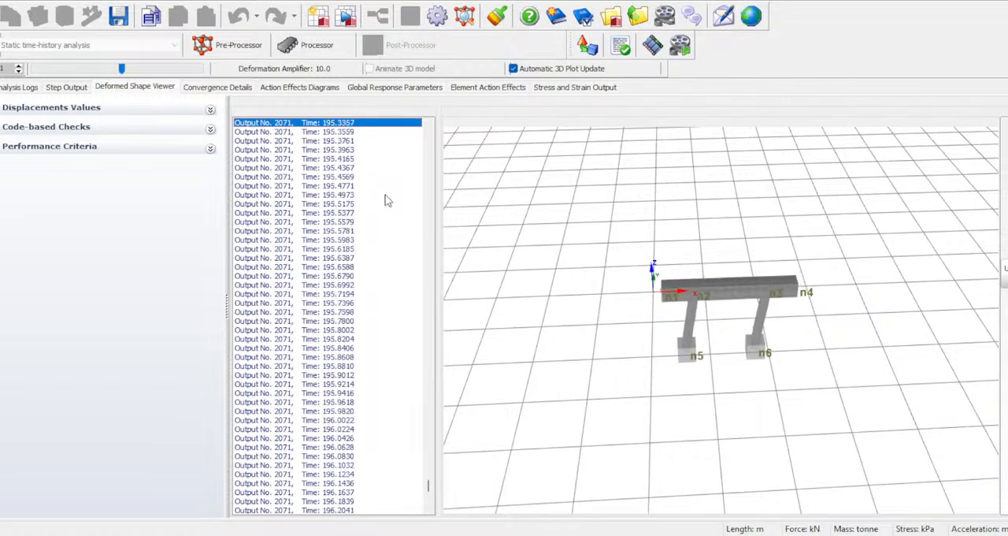
{"action": "key", "text": "Up"}
{"action": "key", "text": "Up"}
{"action": "key", "text": "Up"}
{"action": "key", "text": "Up"}
{"action": "key", "text": "Up"}
{"action": "key", "text": "Up"}
{"action": "key", "text": "Up"}
{"action": "key", "text": "Up"}
{"action": "key", "text": "Up"}
{"action": "key", "text": "Up"}
{"action": "key", "text": "Up"}
{"action": "key", "text": "Up"}
{"action": "key", "text": "Up"}
{"action": "key", "text": "Up"}
{"action": "key", "text": "Up"}
{"action": "key", "text": "Up"}
{"action": "key", "text": "Up"}
{"action": "key", "text": "Up"}
{"action": "key", "text": "Up"}
{"action": "key", "text": "Up"}
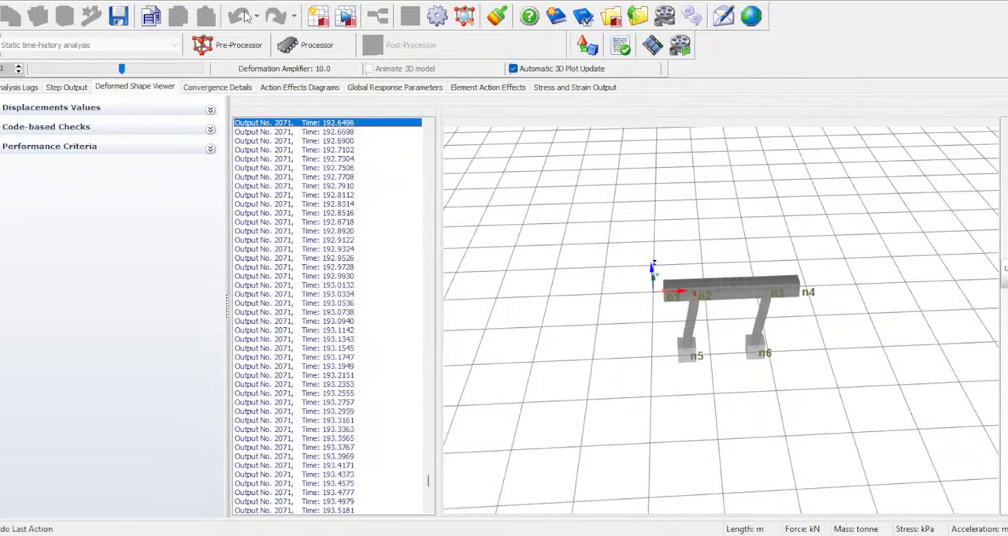
- Review the force, displacement and deformation tables of the first output step, and look over the convergence details
{"action": "left_click", "coordinate": [67, 88]}
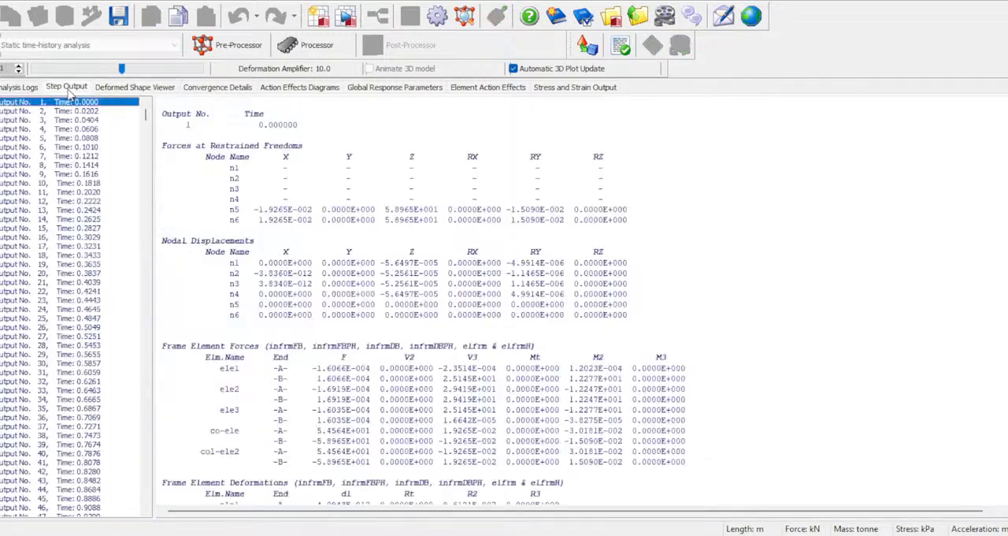
{"action": "scroll", "coordinate": [198, 134], "scroll_direction": "down", "scroll_amount": 20}
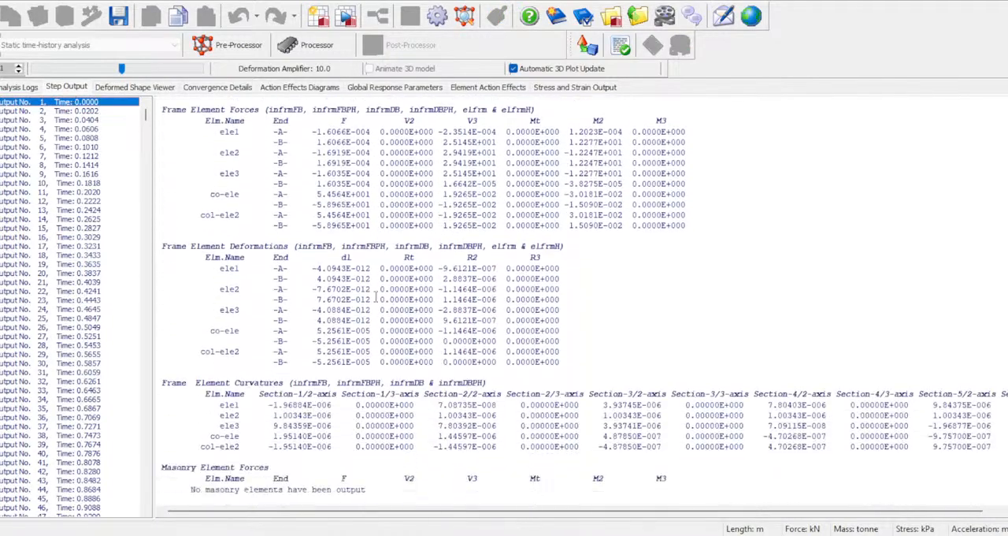
{"action": "left_click", "coordinate": [131, 87]}
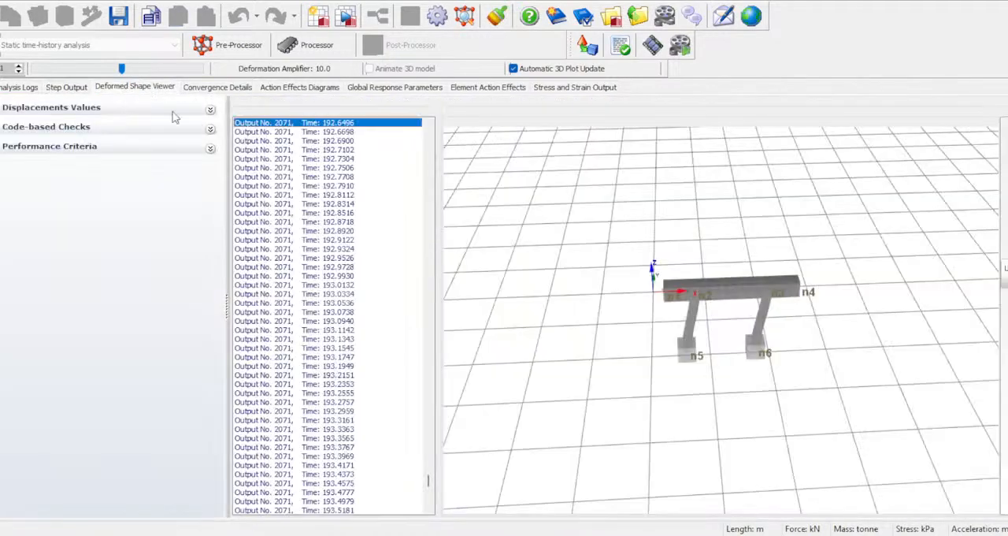
{"action": "left_click", "coordinate": [209, 88]}
{"action": "left_click_drag", "start_coordinate": [230, 268], "coordinate": [230, 412]}
- Display the M2+M3 moment diagram on the bent at time 192.6496 and examine it up close
{"action": "left_click", "coordinate": [300, 89]}
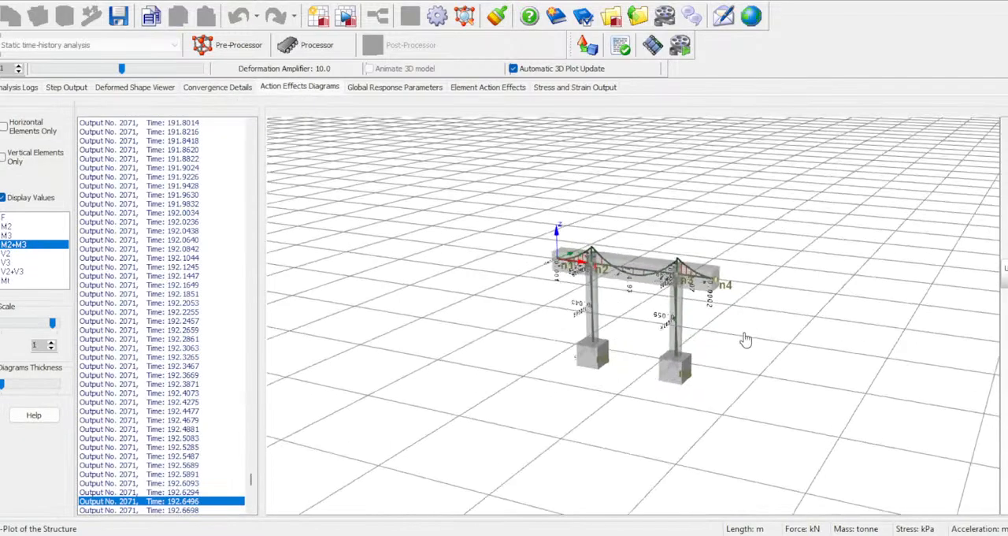
{"action": "scroll", "coordinate": [626, 258], "scroll_direction": "up", "scroll_amount": 1}
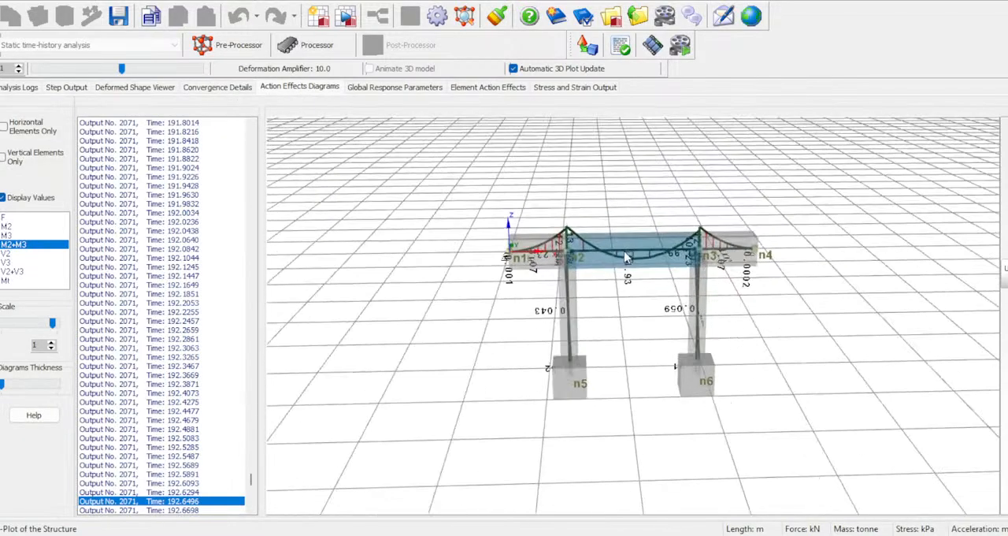
{"action": "scroll", "coordinate": [631, 239], "scroll_direction": "up", "scroll_amount": 1}
{"action": "scroll", "coordinate": [618, 228], "scroll_direction": "up", "scroll_amount": 3}
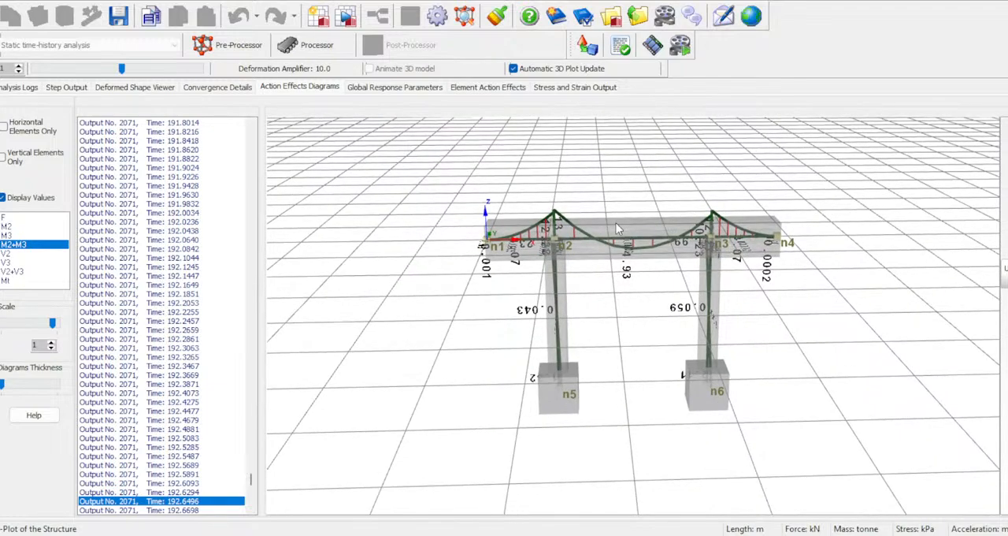
{"action": "left_click_drag", "start_coordinate": [610, 190], "coordinate": [616, 197]}
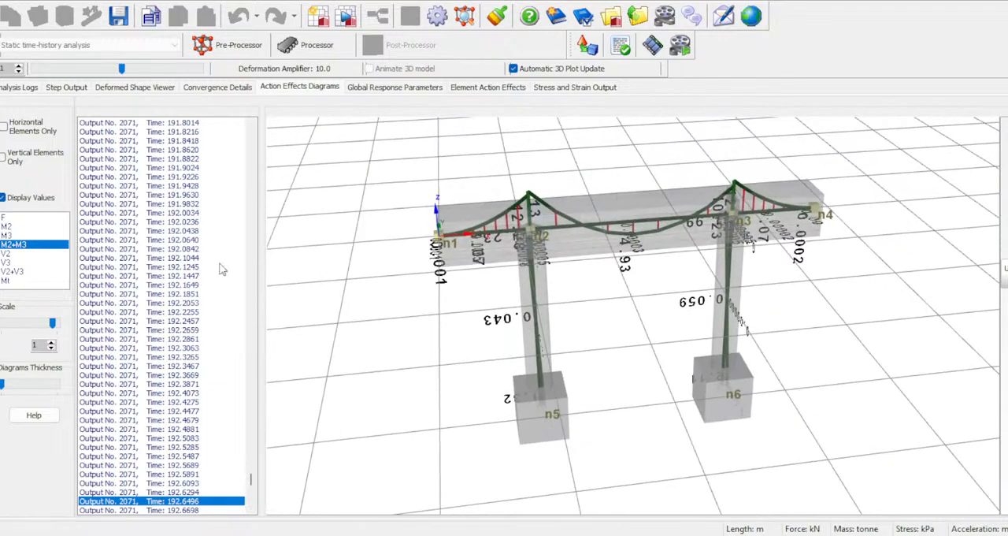
- Compare the M2, M3 and V2 diagrams on the bent, ending with the V3 shear diagram displayed
{"action": "left_click", "coordinate": [15, 227]}
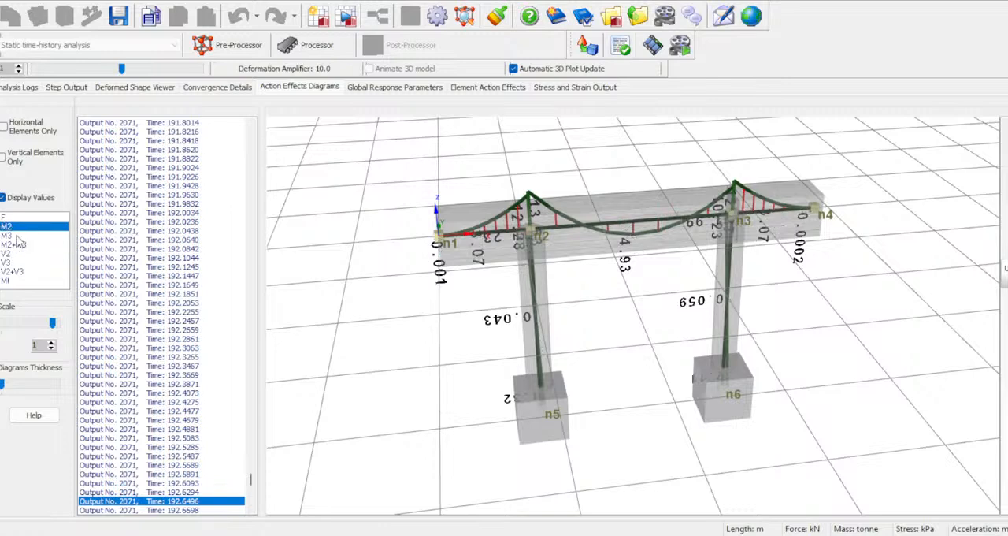
{"action": "left_click", "coordinate": [15, 237]}
{"action": "left_click", "coordinate": [19, 254]}
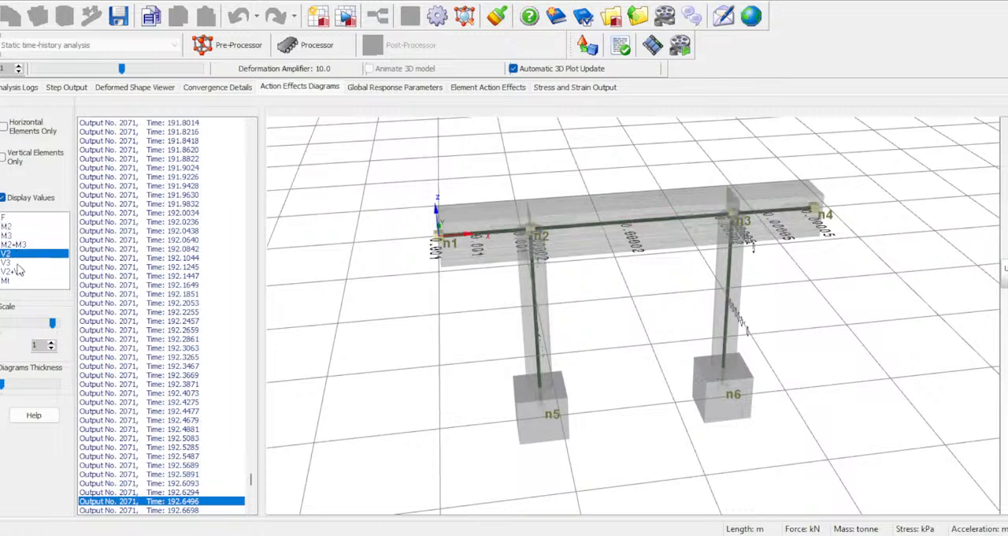
{"action": "left_click", "coordinate": [17, 263]}
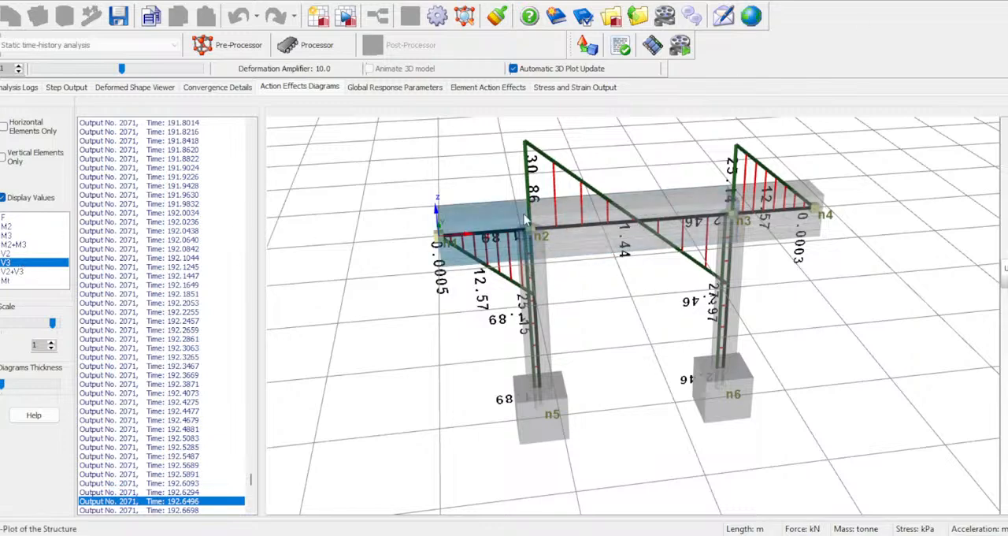
- Step the V3 shear diagram back to about time 191.4 and forward to time 195.6790 to follow its variation
{"action": "left_click", "coordinate": [107, 457]}
{"action": "key", "text": "Home"}
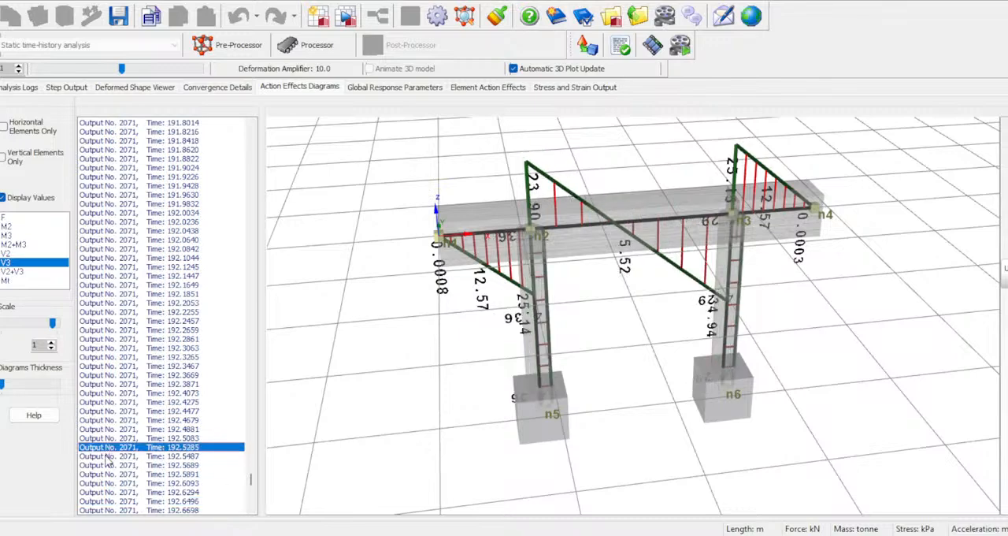
{"action": "key", "text": "Up"}
{"action": "key", "text": "Up"}
{"action": "key", "text": "Up"}
{"action": "key", "text": "Up"}
{"action": "key", "text": "Up"}
{"action": "key", "text": "Up"}
{"action": "key", "text": "Up"}
{"action": "key", "text": "Up"}
{"action": "key", "text": "Up"}
{"action": "key", "text": "Up"}
{"action": "key", "text": "Up"}
{"action": "key", "text": "Up"}
{"action": "key", "text": "Up"}
{"action": "key", "text": "Up"}
{"action": "key", "text": "Up"}
{"action": "key", "text": "Up"}
{"action": "key", "text": "Up"}
{"action": "key", "text": "Up"}
{"action": "key", "text": "Up"}
{"action": "key", "text": "Up"}
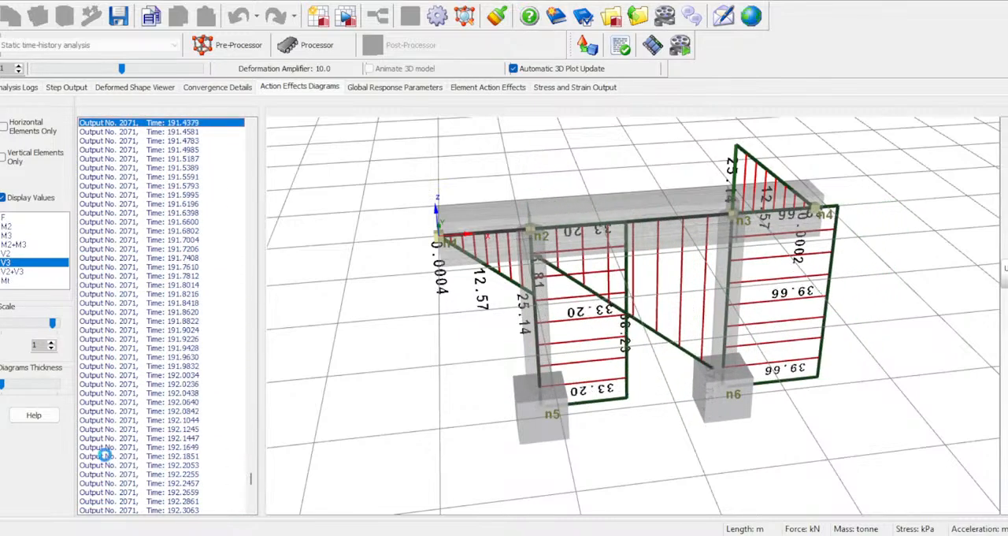
{"action": "key", "text": "Down"}
{"action": "key", "text": "Down"}
{"action": "key", "text": "Down"}
{"action": "key", "text": "Down"}
{"action": "key", "text": "Down"}
{"action": "key", "text": "Down"}
{"action": "key", "text": "Down"}
{"action": "key", "text": "Down"}
{"action": "key", "text": "Down"}
{"action": "key", "text": "Down"}
{"action": "key", "text": "Down"}
{"action": "key", "text": "Down"}
{"action": "key", "text": "Down"}
{"action": "key", "text": "Down"}
{"action": "key", "text": "Down"}
{"action": "key", "text": "Down"}
{"action": "key", "text": "Down"}
{"action": "key", "text": "Down"}
{"action": "key", "text": "Down"}
{"action": "key", "text": "Down"}
{"action": "key", "text": "Down"}
{"action": "key", "text": "Down"}
{"action": "key", "text": "Down"}
{"action": "key", "text": "Down"}
{"action": "key", "text": "Down"}
{"action": "key", "text": "Down"}
{"action": "key", "text": "Down"}
{"action": "key", "text": "Down"}
{"action": "key", "text": "Down"}
{"action": "key", "text": "Down"}
{"action": "key", "text": "Down"}
{"action": "key", "text": "Down"}
{"action": "key", "text": "Down"}
{"action": "key", "text": "Down"}
{"action": "key", "text": "Down"}
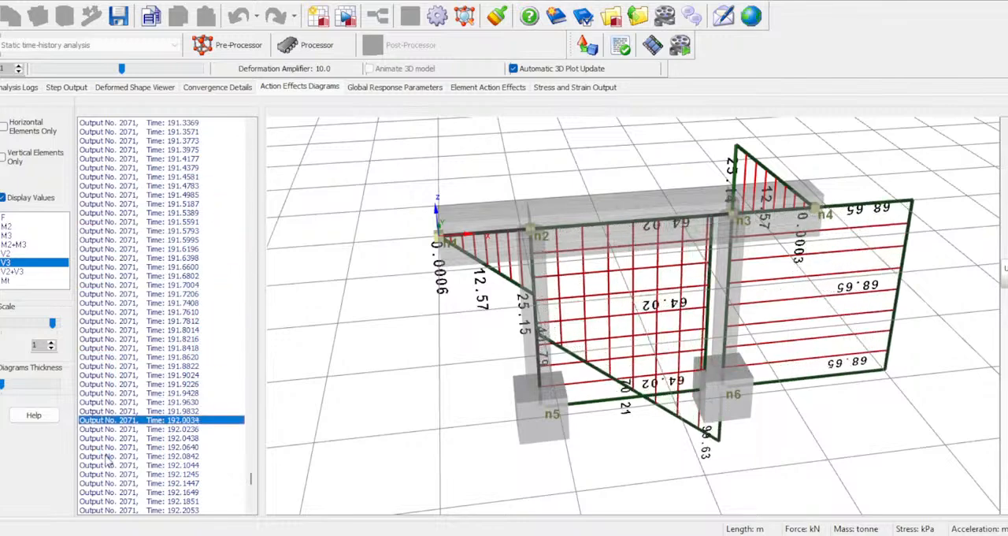
{"action": "key", "text": "Down"}
{"action": "key", "text": "Down"}
{"action": "key", "text": "Down"}
{"action": "key", "text": "Down"}
{"action": "key", "text": "Down"}
{"action": "key", "text": "Down"}
{"action": "key", "text": "Down"}
{"action": "key", "text": "Down"}
{"action": "key", "text": "Down"}
{"action": "key", "text": "Down"}
{"action": "key", "text": "Down"}
{"action": "key", "text": "Down"}
{"action": "key", "text": "Down"}
{"action": "key", "text": "Down"}
{"action": "key", "text": "Down"}
{"action": "key", "text": "Down"}
{"action": "key", "text": "Down"}
{"action": "key", "text": "Down"}
{"action": "key", "text": "Down"}
{"action": "key", "text": "Down"}
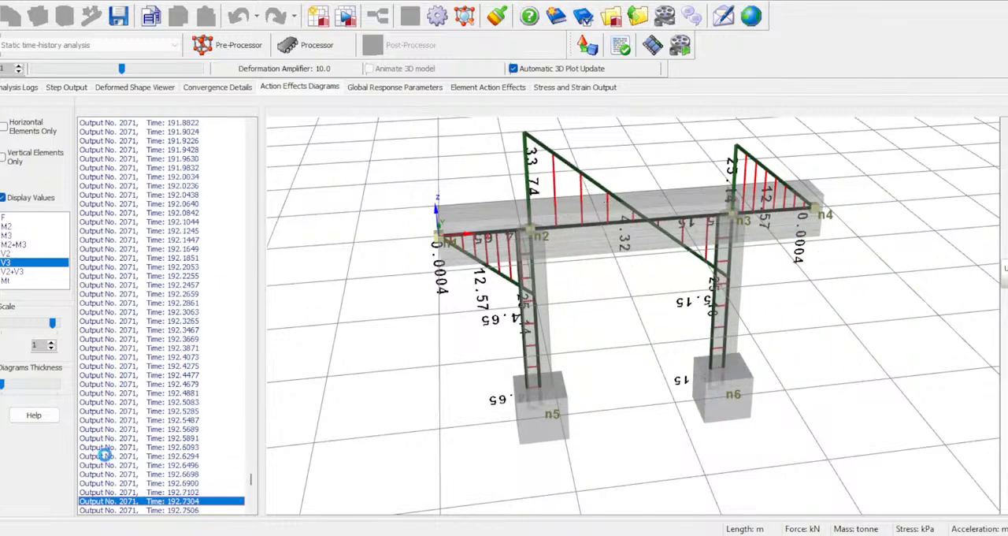
{"action": "key", "text": "Down"}
{"action": "key", "text": "Down"}
{"action": "key", "text": "Down"}
{"action": "key", "text": "Down"}
{"action": "key", "text": "Down"}
{"action": "key", "text": "Down"}
{"action": "key", "text": "Down"}
{"action": "key", "text": "Down"}
{"action": "key", "text": "Down"}
{"action": "key", "text": "Down"}
{"action": "key", "text": "Down"}
{"action": "key", "text": "Down"}
{"action": "key", "text": "Down"}
{"action": "key", "text": "Down"}
{"action": "key", "text": "Down"}
{"action": "key", "text": "Down"}
{"action": "key", "text": "Down"}
{"action": "key", "text": "Down"}
{"action": "key", "text": "Down"}
{"action": "key", "text": "Down"}
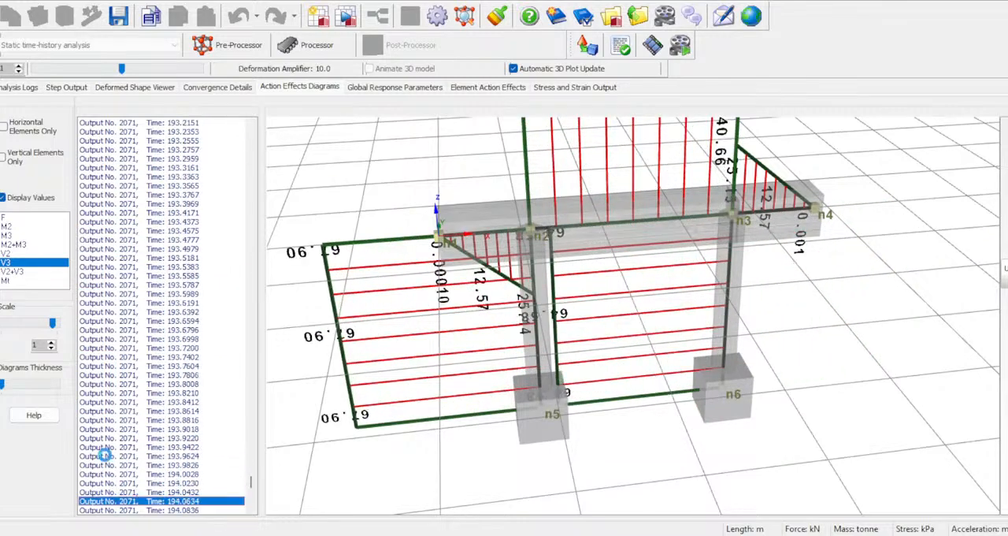
{"action": "key", "text": "Down"}
{"action": "key", "text": "Down"}
{"action": "key", "text": "Down"}
{"action": "key", "text": "Down"}
{"action": "key", "text": "Down"}
{"action": "key", "text": "Down"}
{"action": "key", "text": "Down"}
{"action": "key", "text": "Down"}
{"action": "key", "text": "Down"}
{"action": "key", "text": "Down"}
{"action": "key", "text": "Down"}
{"action": "key", "text": "Down"}
{"action": "key", "text": "Down"}
{"action": "key", "text": "Down"}
{"action": "key", "text": "Down"}
{"action": "key", "text": "Down"}
{"action": "key", "text": "Down"}
{"action": "key", "text": "Down"}
{"action": "key", "text": "Down"}
{"action": "key", "text": "Down"}
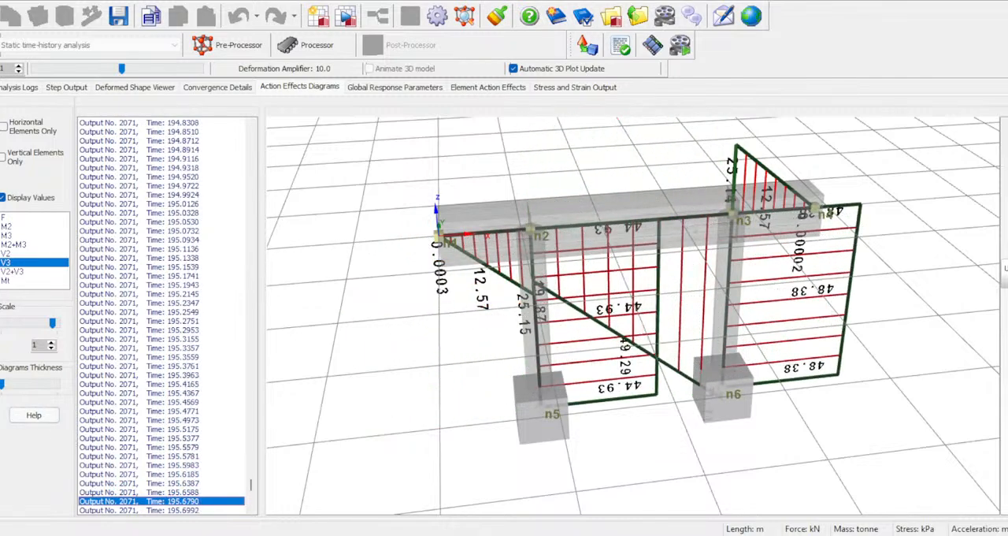
{"action": "scroll", "coordinate": [160, 157], "scroll_direction": "up", "scroll_amount": 2}
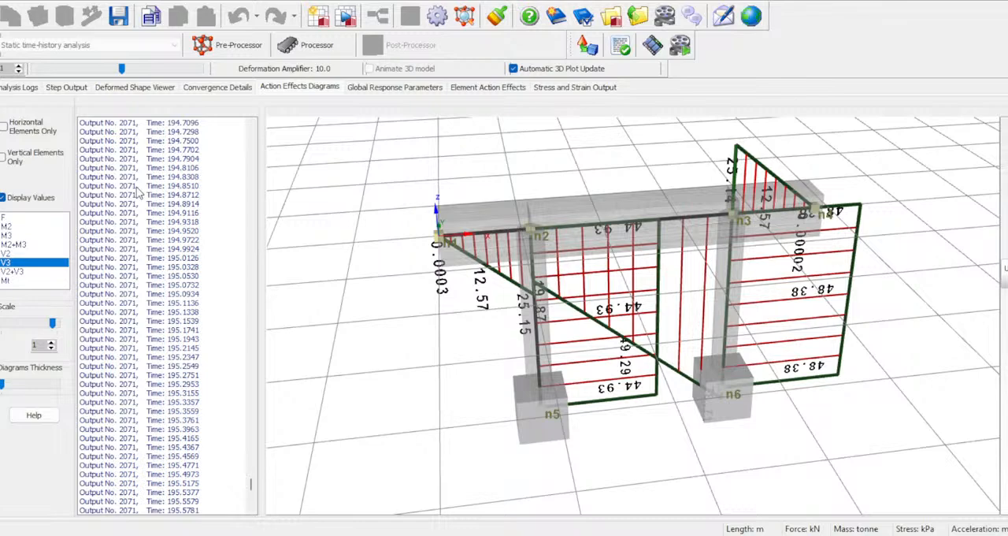
- Plot the x-axis displacement histories of nodes n1, n2 and n3 together in the global response graph
{"action": "left_click", "coordinate": [356, 86]}
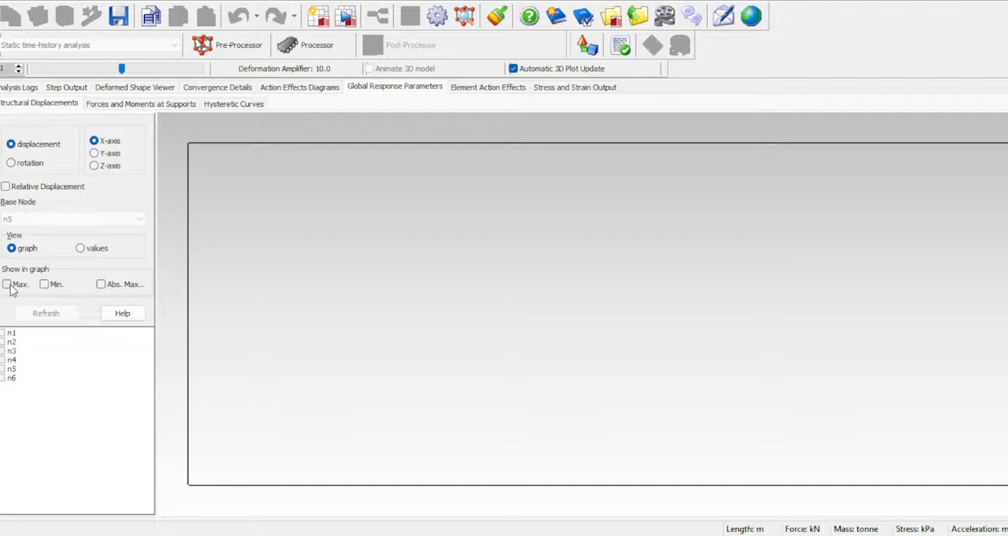
{"action": "left_click", "coordinate": [3, 332]}
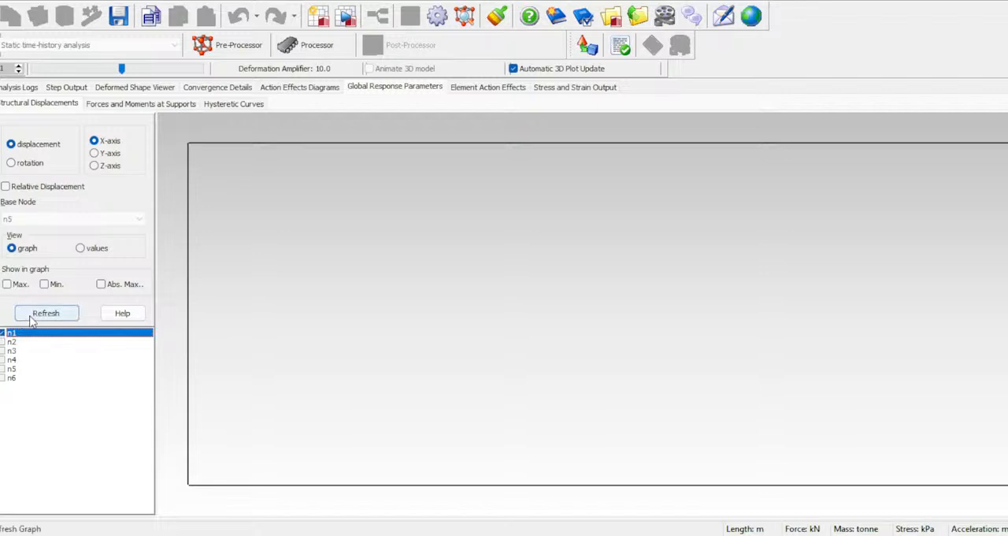
{"action": "left_click", "coordinate": [46, 313]}
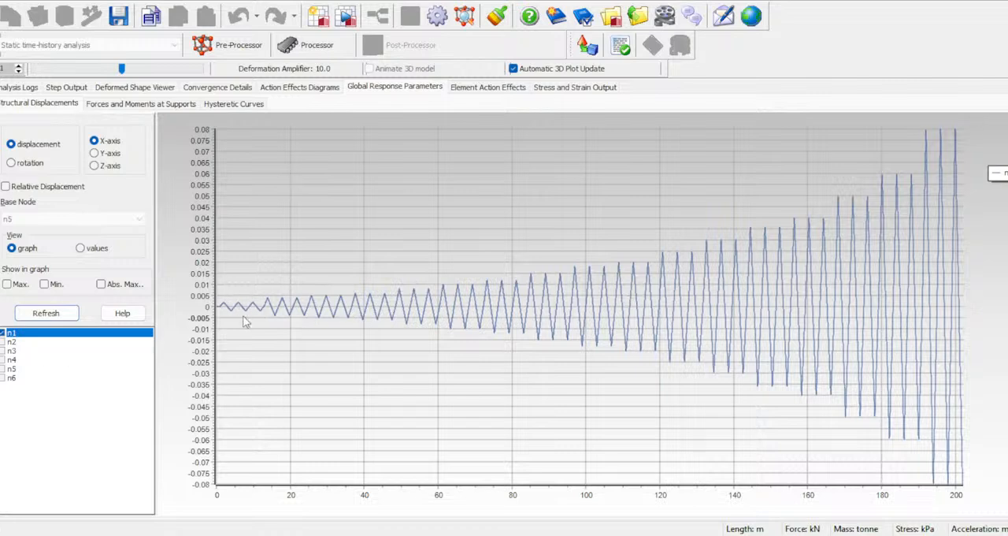
{"action": "left_click", "coordinate": [3, 342]}
{"action": "left_click", "coordinate": [45, 320]}
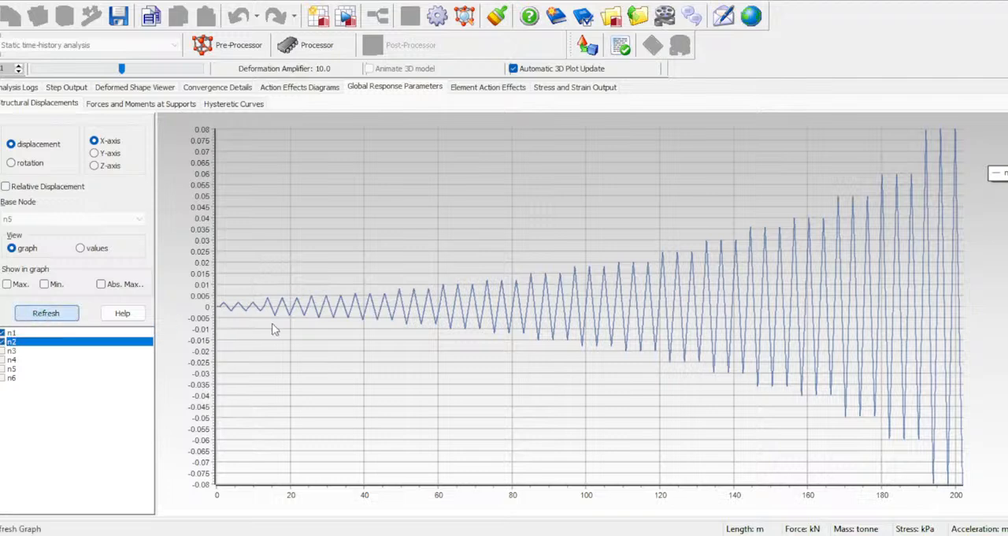
{"action": "left_click", "coordinate": [3, 351]}
{"action": "left_click", "coordinate": [41, 315]}
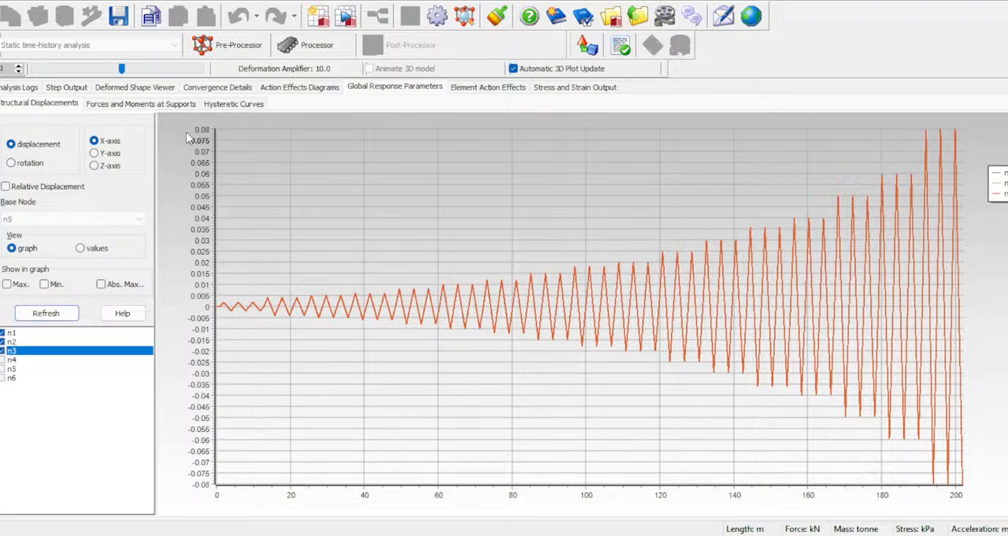
- Plot the hysteretic curve of total base shear against the x-axis displacement of node n1
{"action": "left_click", "coordinate": [153, 108]}
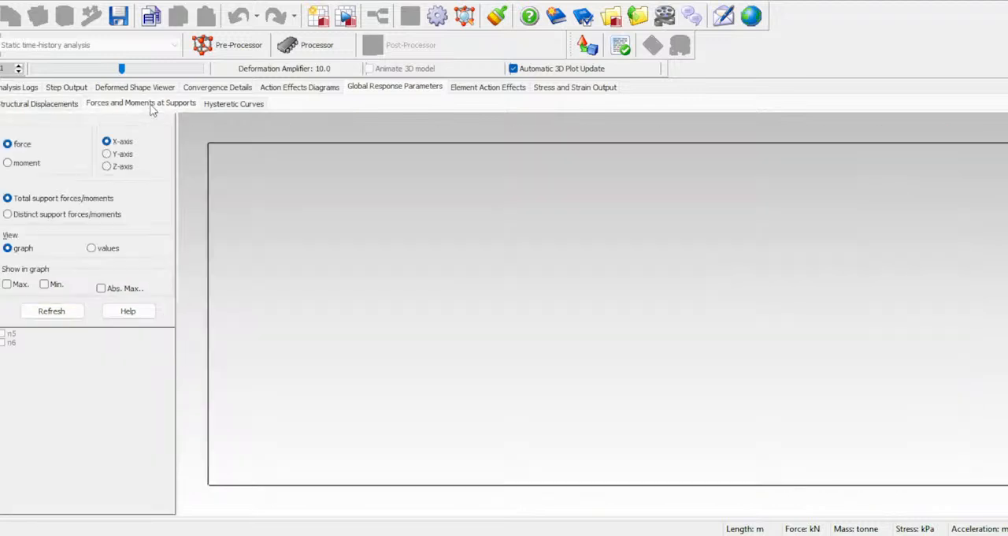
{"action": "left_click", "coordinate": [236, 109]}
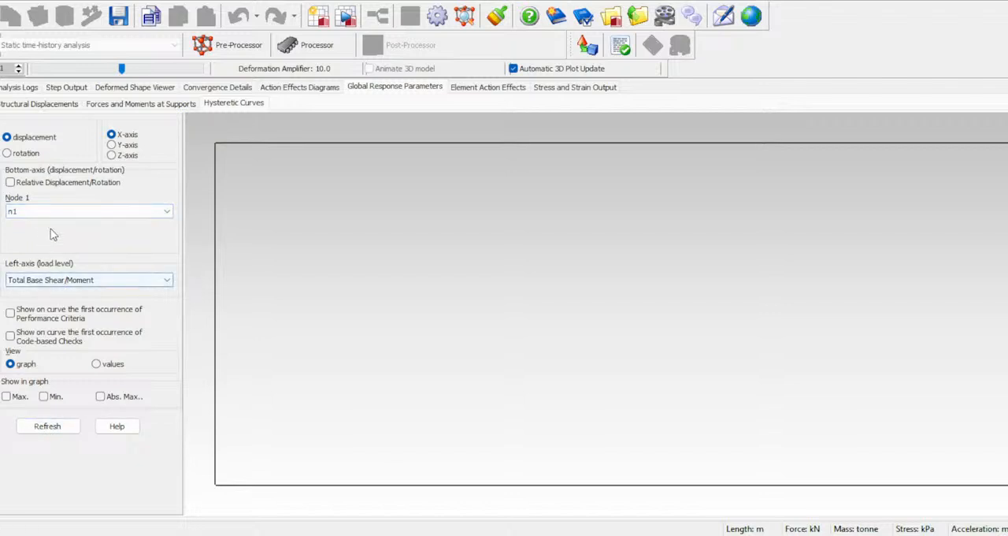
{"action": "left_click", "coordinate": [55, 422]}
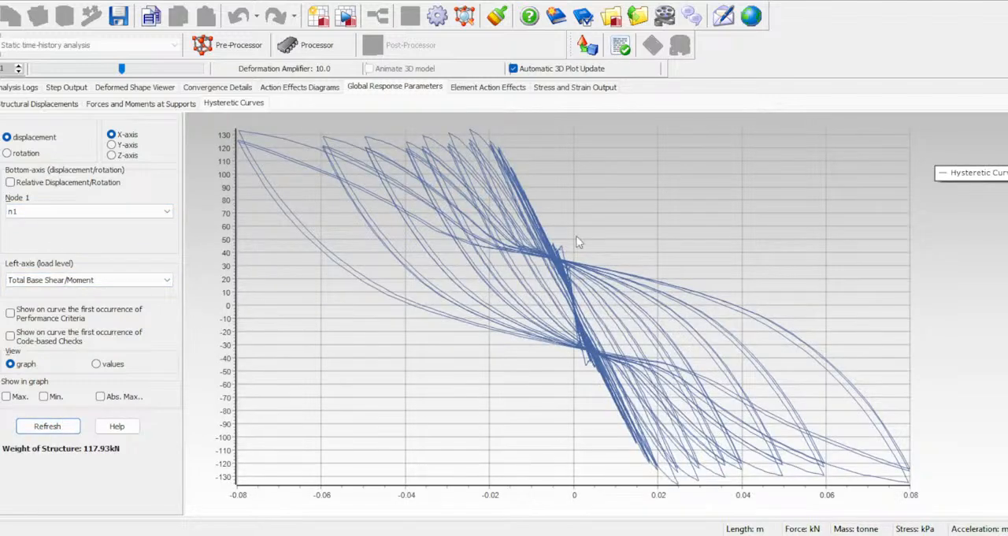